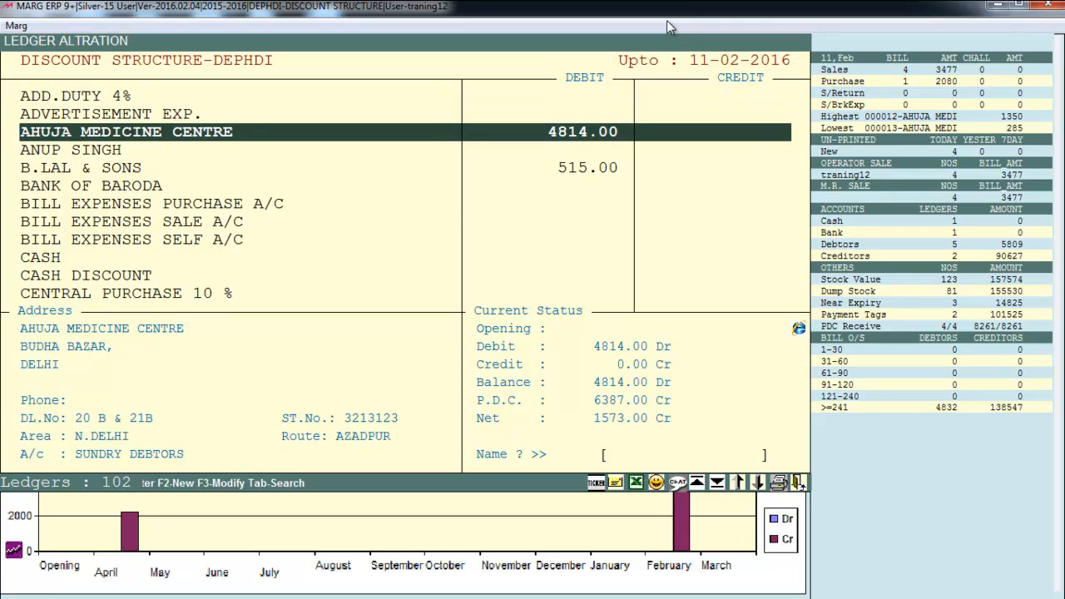
- Open the AHUJA MEDICINE CENTRE ledger detail for modification and review the Ledger Type options, keeping NORMAL
key("Return")
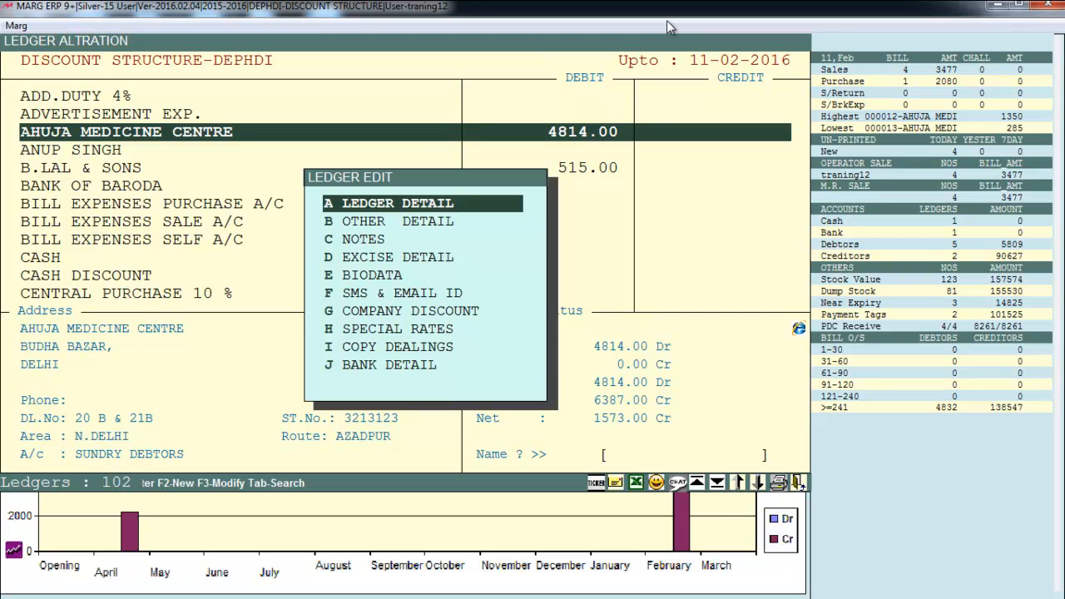
key("Return")
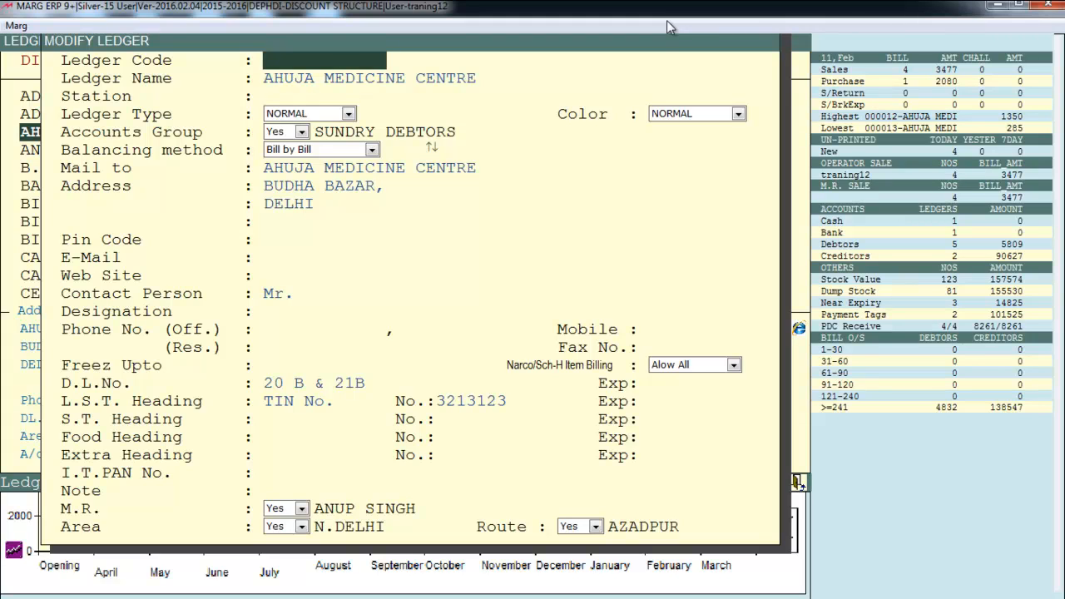
key("Return")
key("Return")
key("Return")
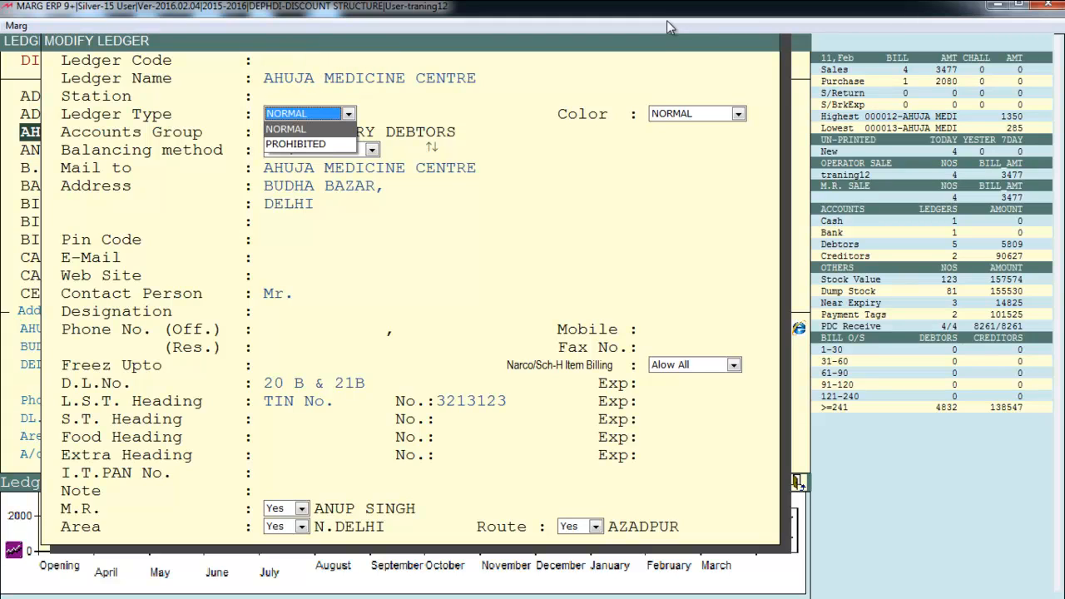
key("Down")
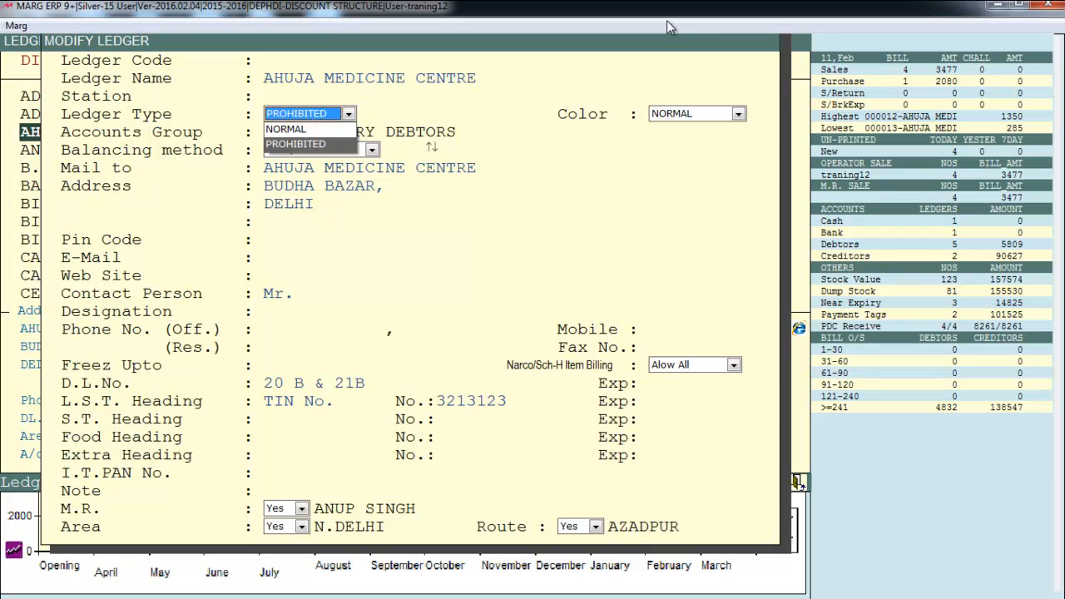
key("Up")
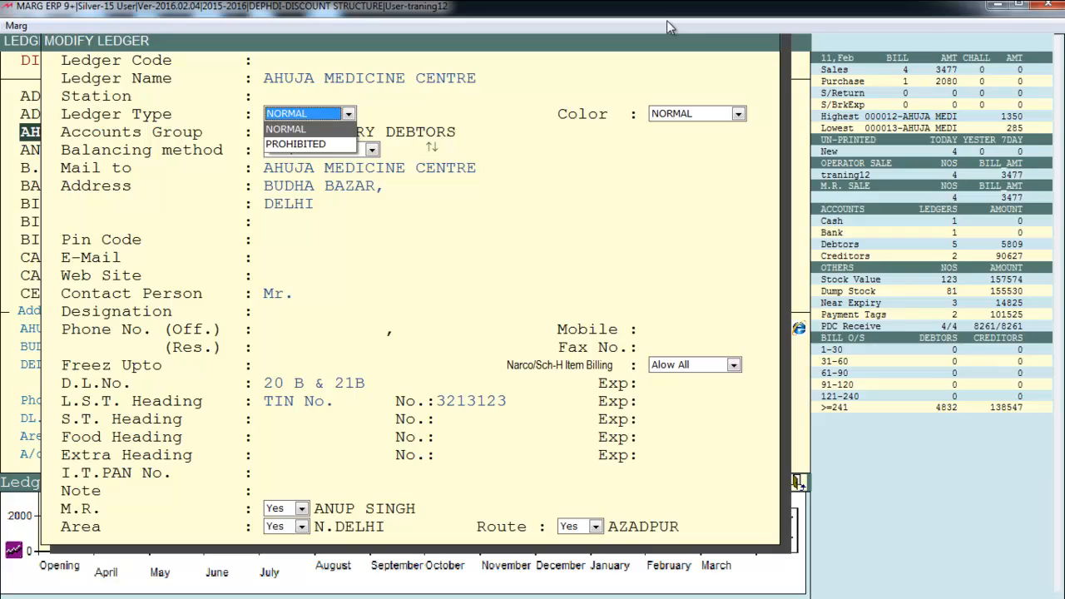
key("Down")
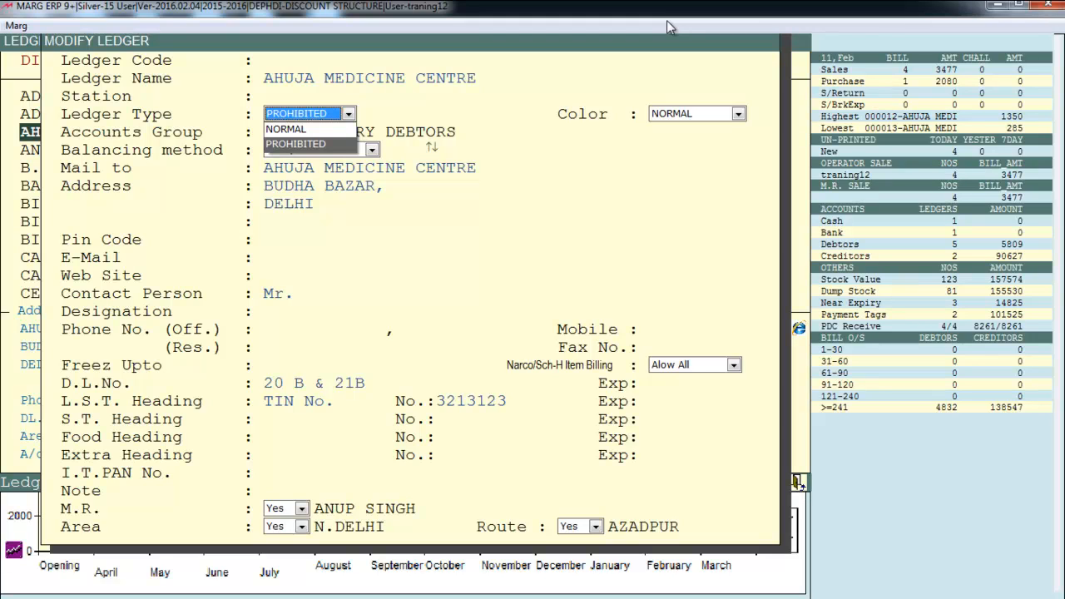
key("Up")
- Go through the ledger's account, address and contact fields as far as Freez Upto
key("Return")
key("Return")
key("Return")
key("Return")
key("Return")
key("Return")
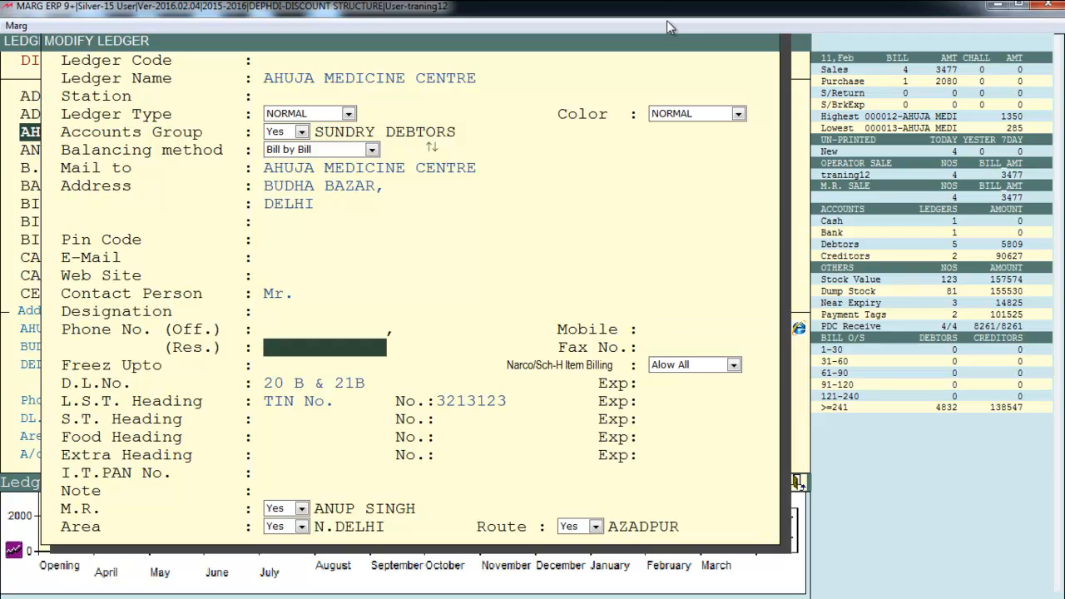
key("Return")
key("Return")
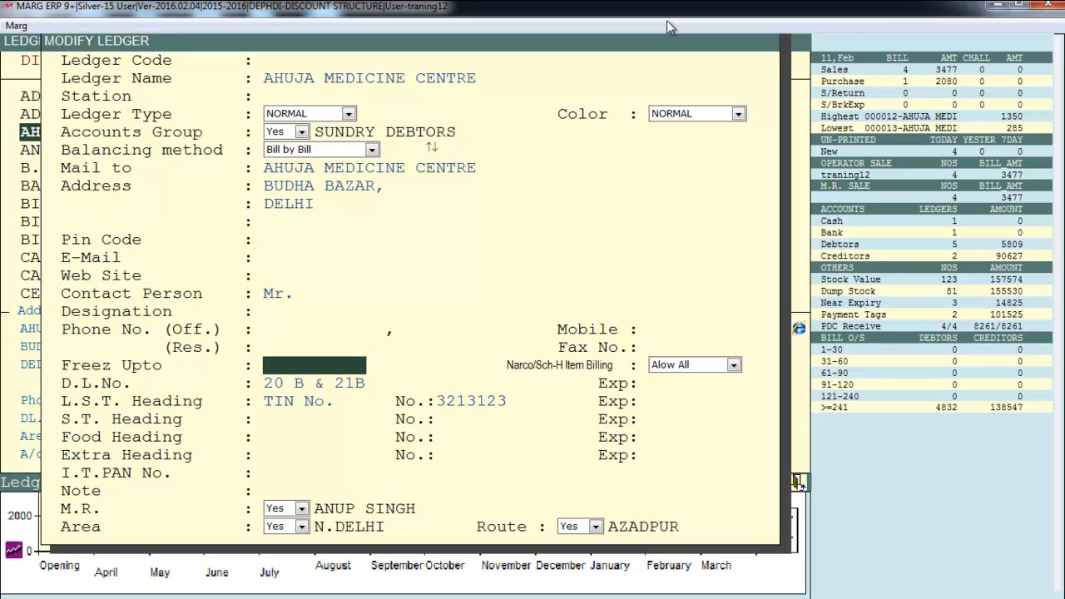
- Examine each of the Narco/Sch-H Item Billing options, from Allow All through Ban Sch-H
key("Return")
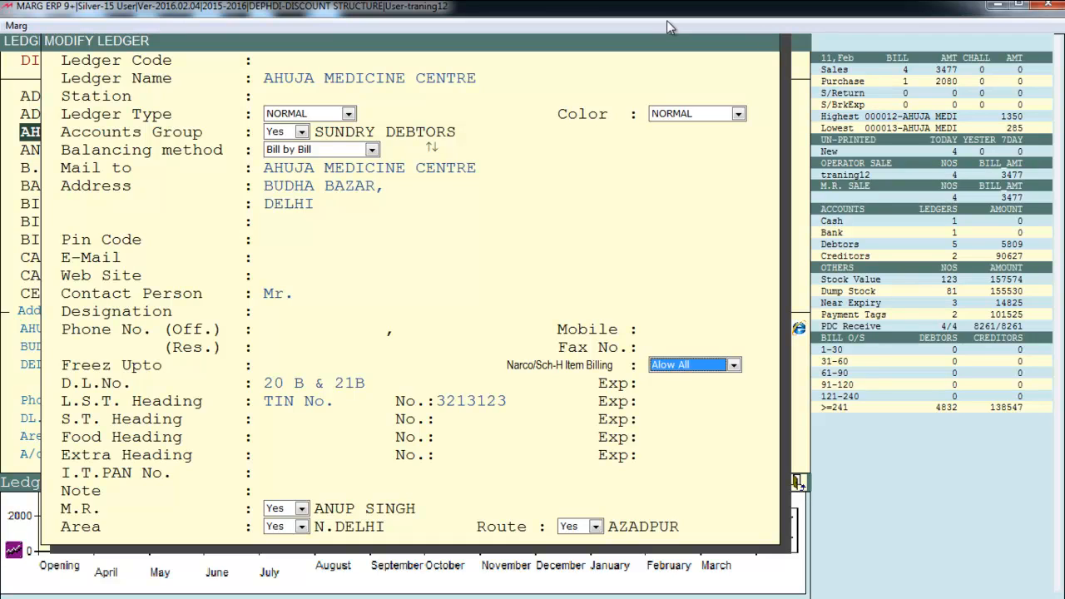
key("space")
key("Up")
key("Up")
key("Up")
key("Up")
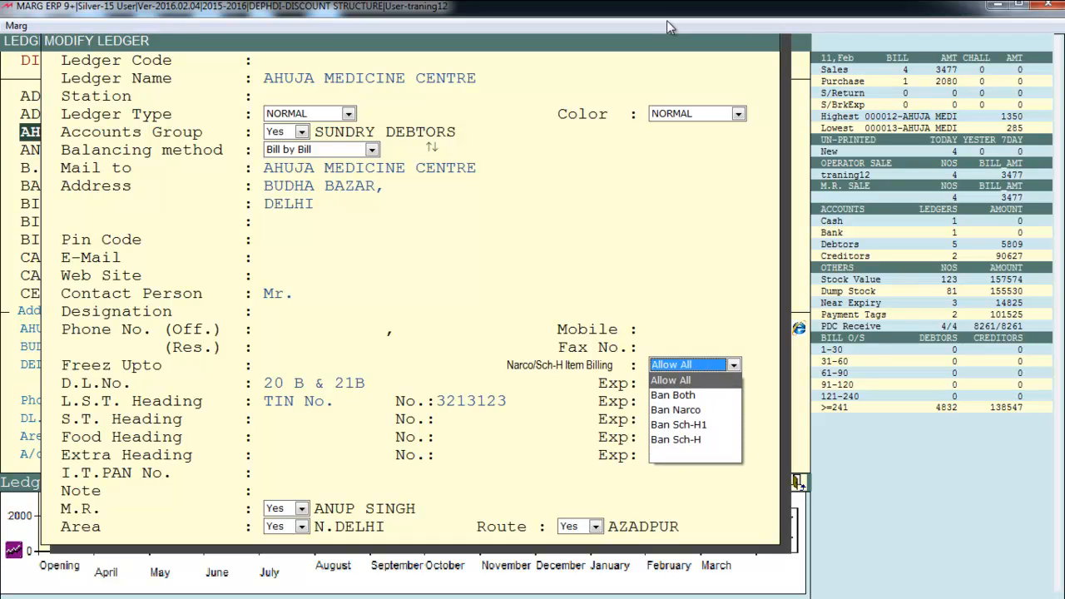
key("Down")
key("Down")
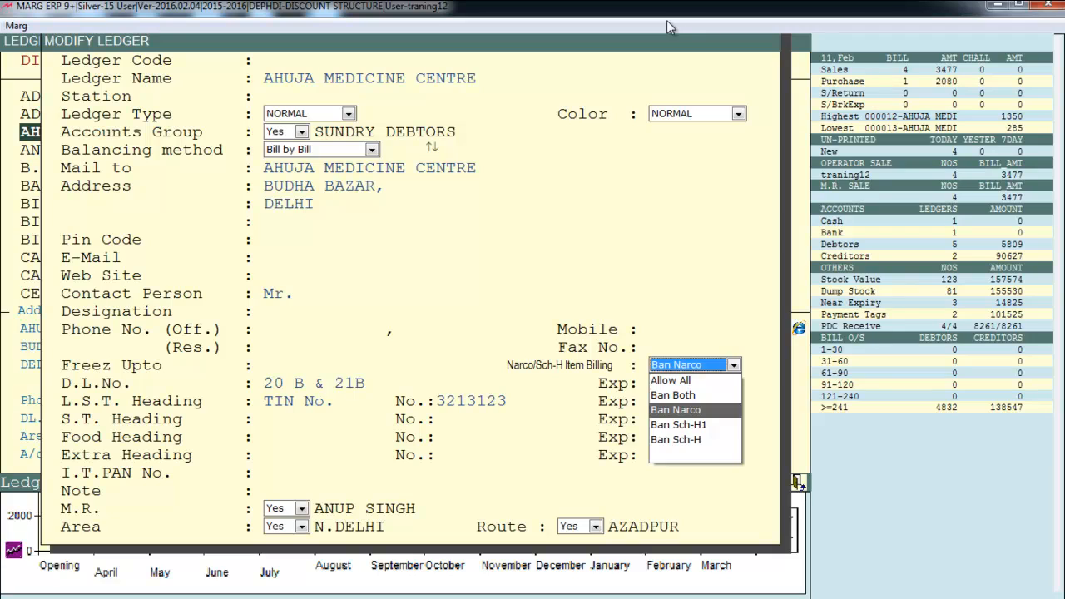
key("Down")
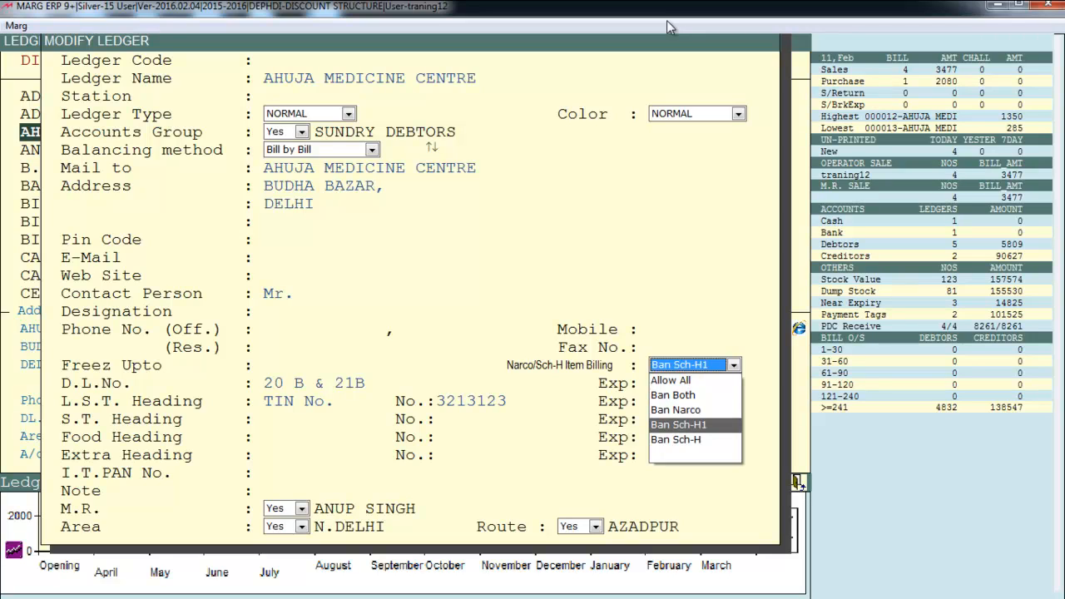
key("Down")
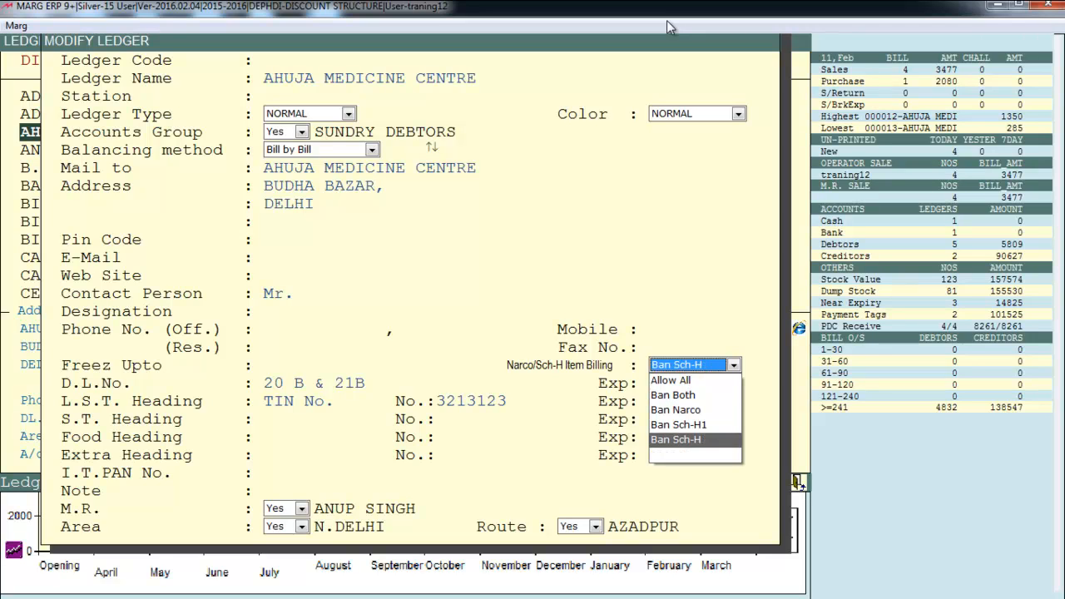
key("Up")
key("Up")
key("Up")
key("Up")
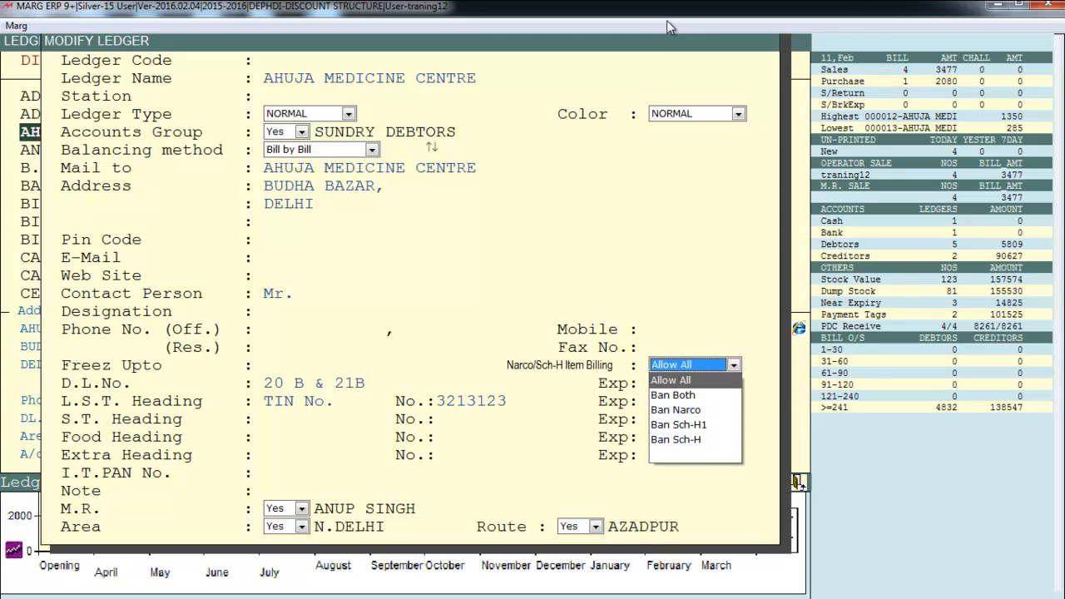
key("Down")
key("Down")
key("Down")
key("Down")
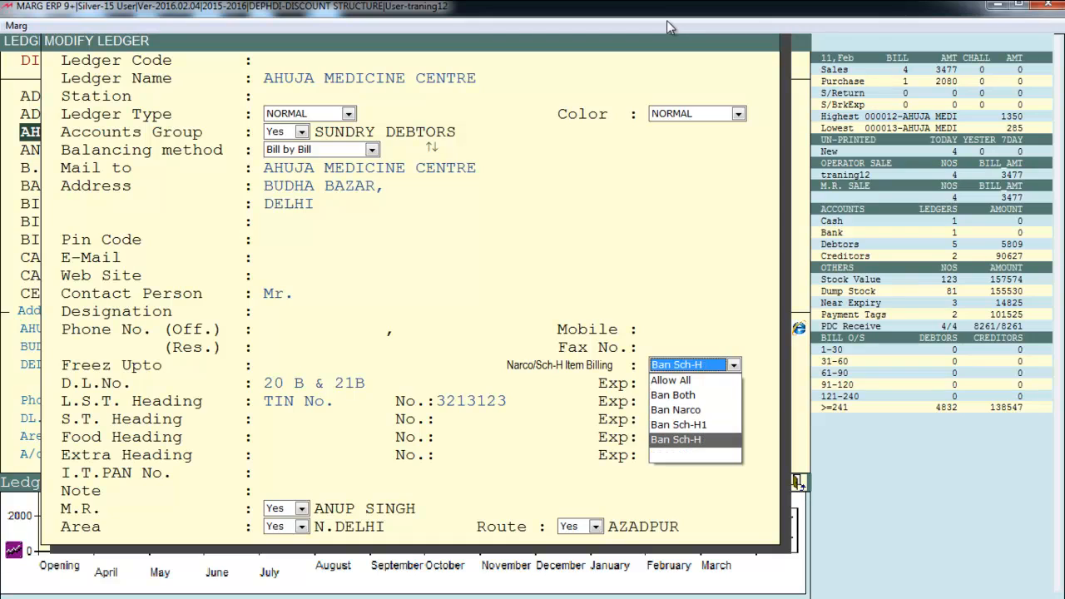
key("Up")
key("Up")
key("Up")
key("Up")
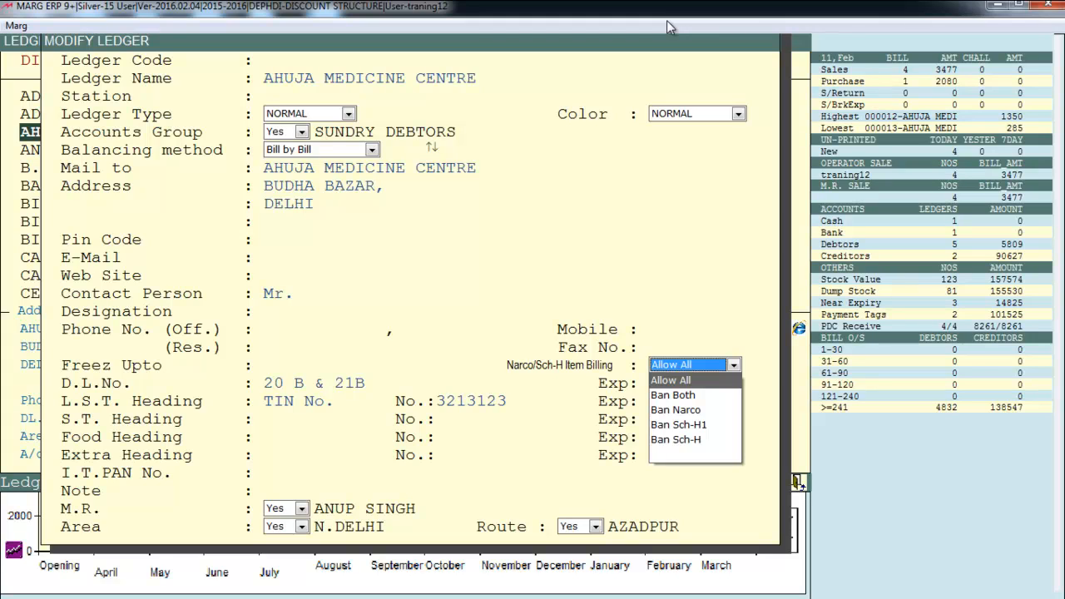
- Set Narco/Sch-H Item Billing to Ban Narco for the ledger
key("Return")
key("space")
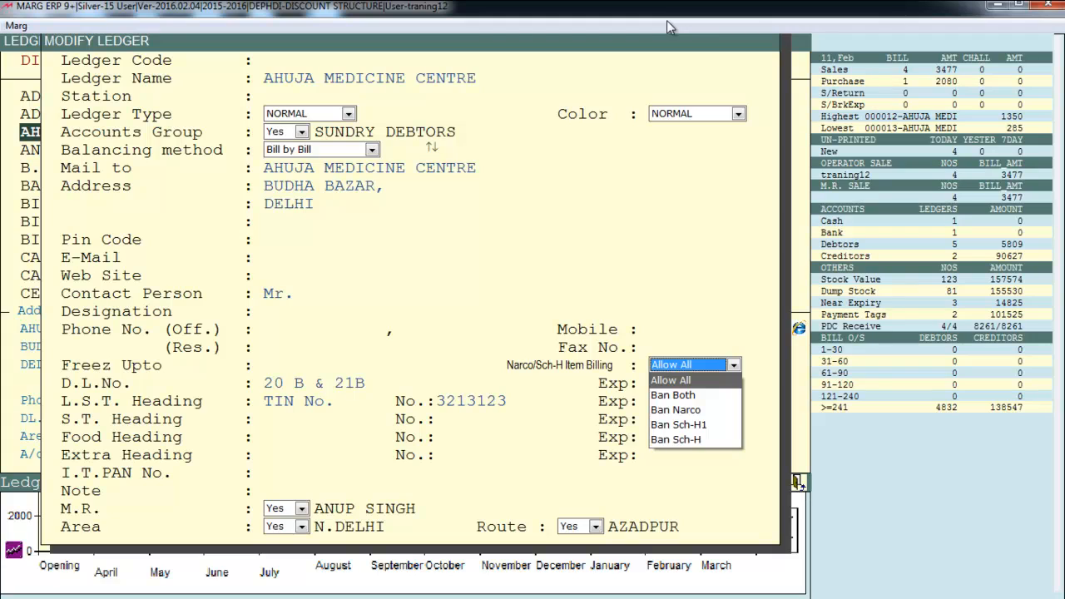
key("Down")
key("Down")
key("Return")
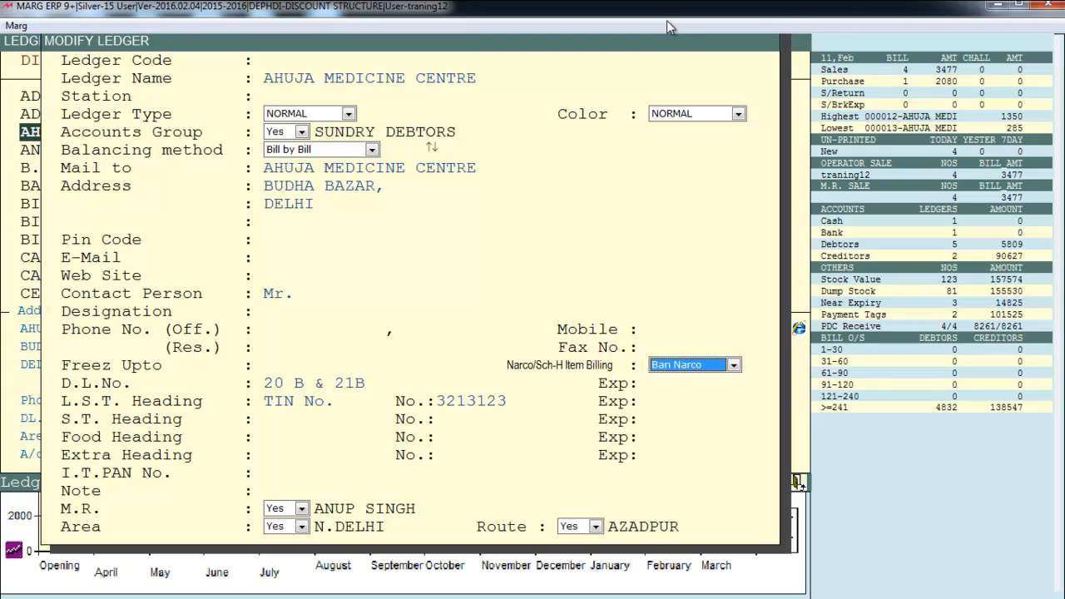
key("Return")
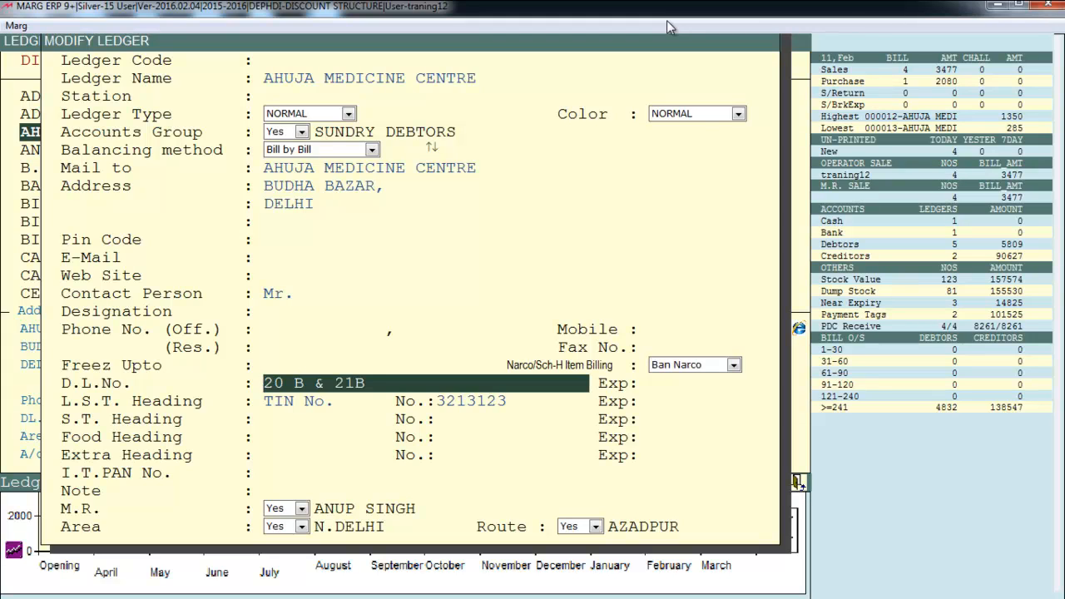
- Go through the remaining licence and tax fields and finish modifying the ledger detail
key("Return")
key("Return")
key("Return")
key("Return")
key("Return")
key("Return")
key("Return")
key("Return")
key("Return")
key("Return")
key("Return")
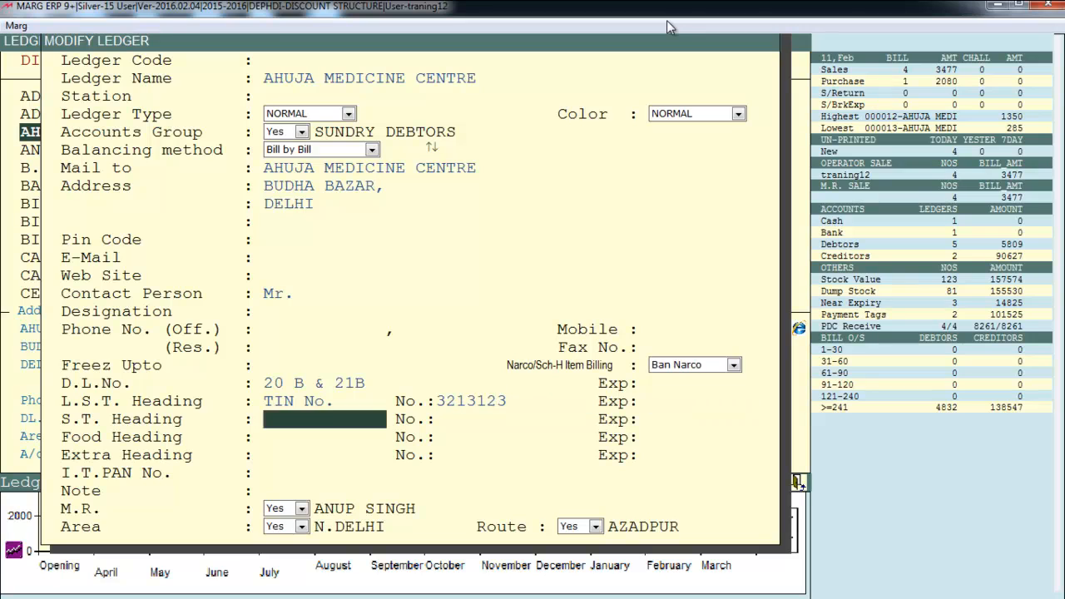
key("F3")
- Open the ledger's notes and choose GREEN as the notes color type
key("Down")
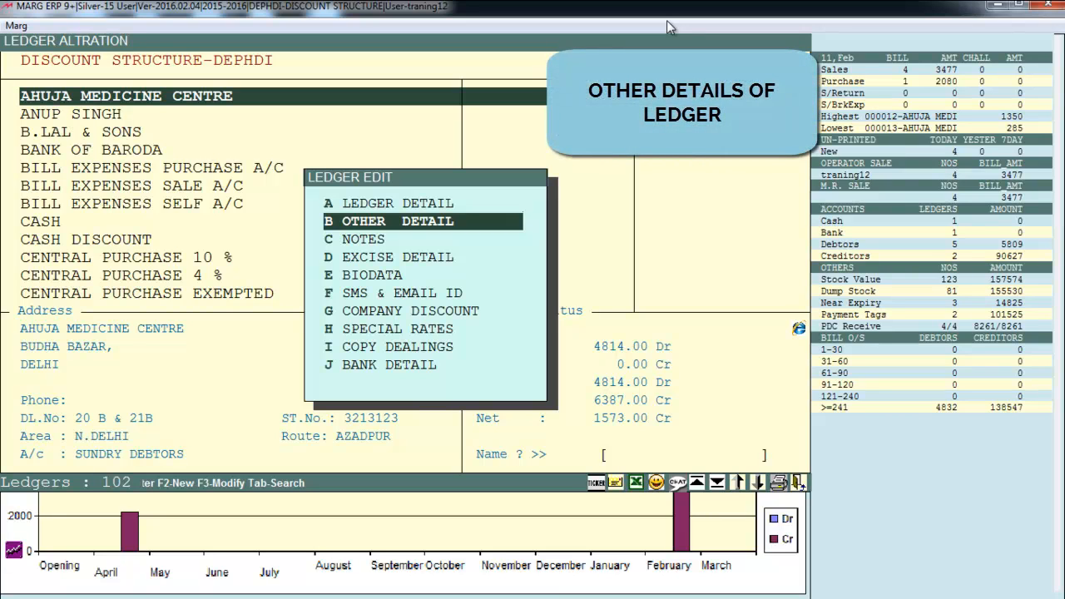
key("Down")
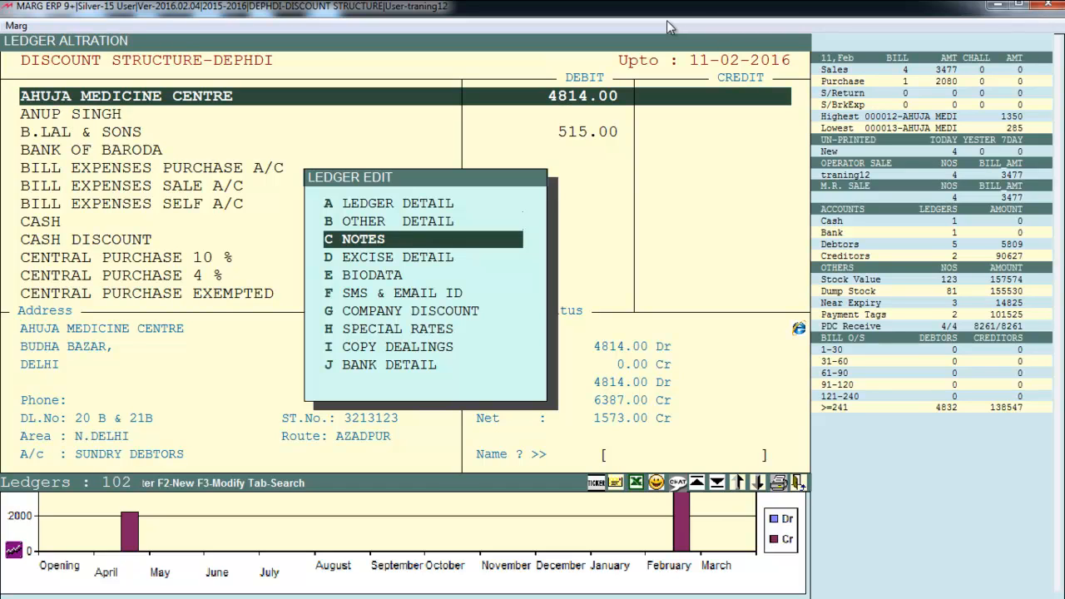
key("Return")
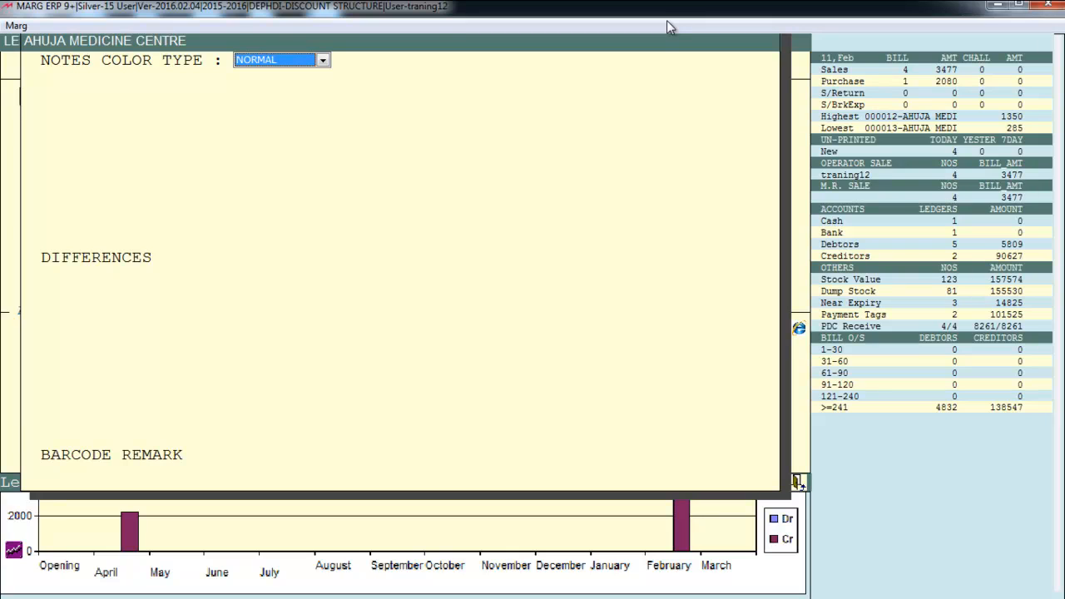
key("alt+Down")
key("Down")
key("Down")
key("Down")
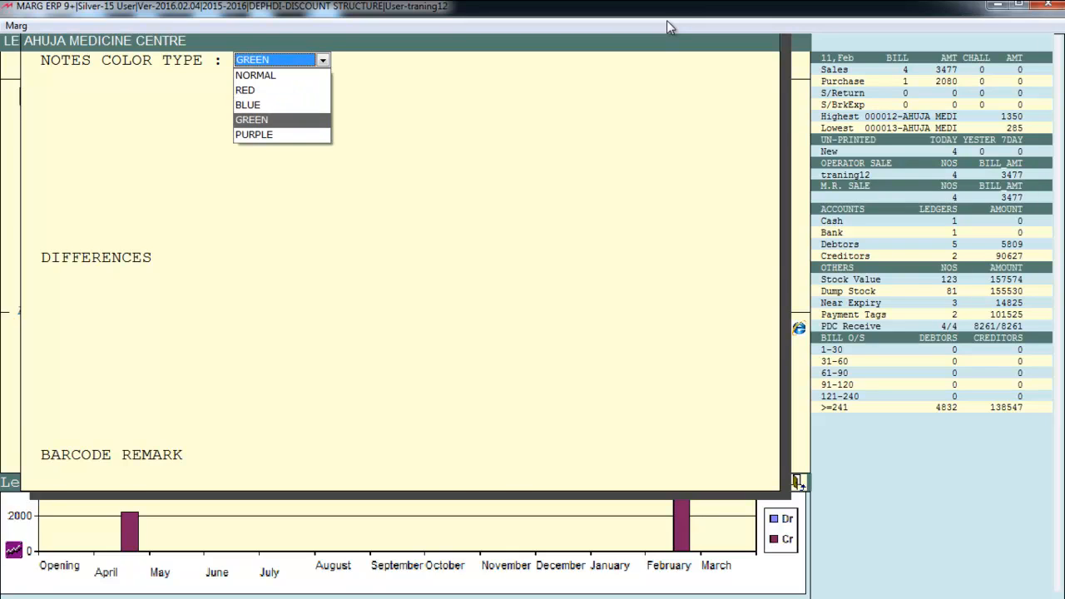
key("Return")
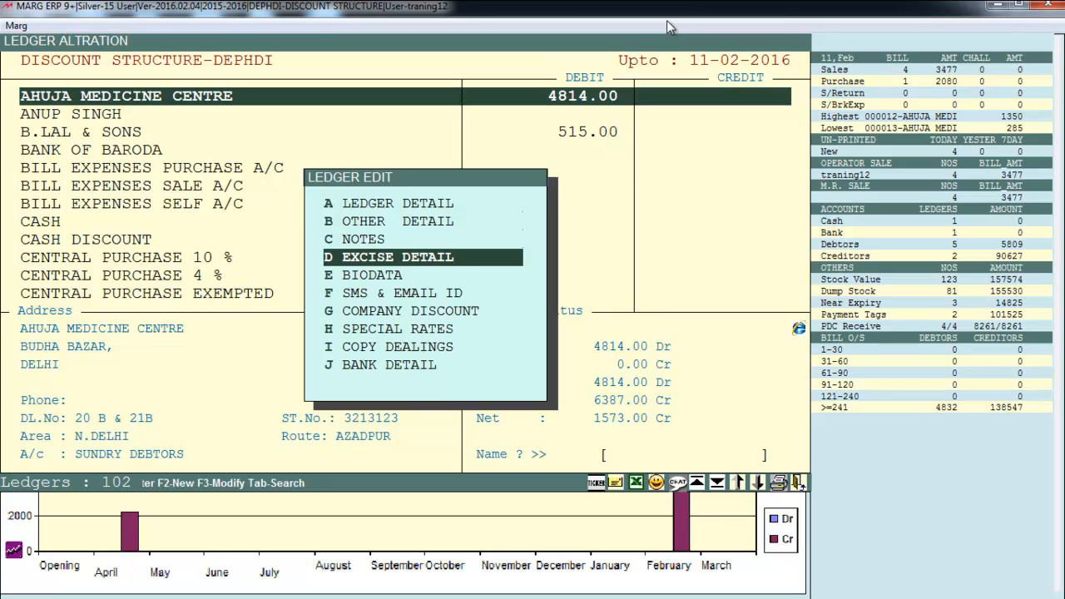
- Open the ledger's excise detail form to examine its fields, and close it
key("Return")
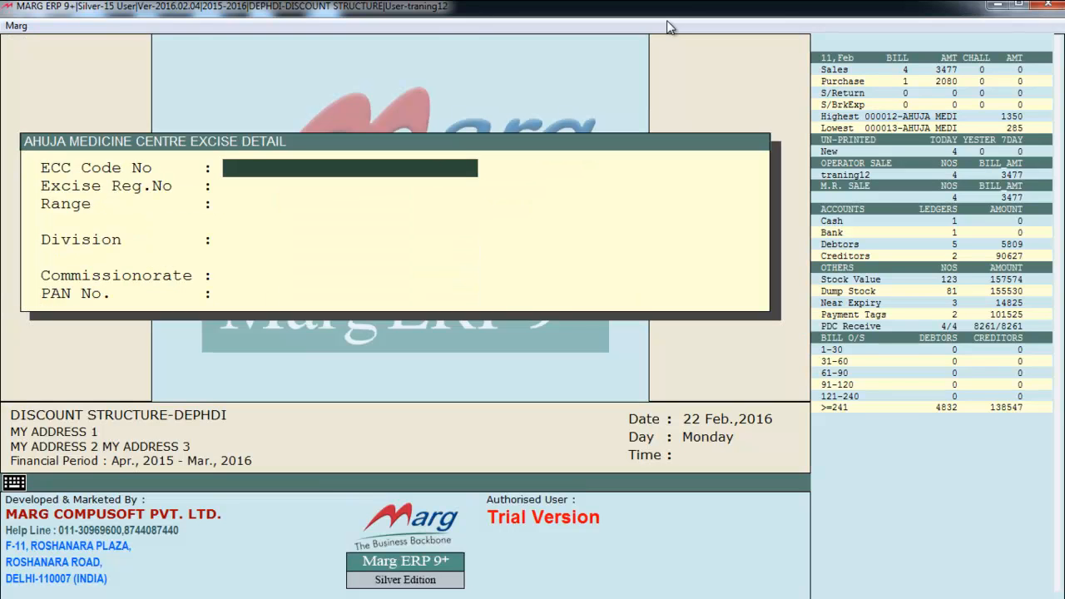
key("Escape")
key("Down")
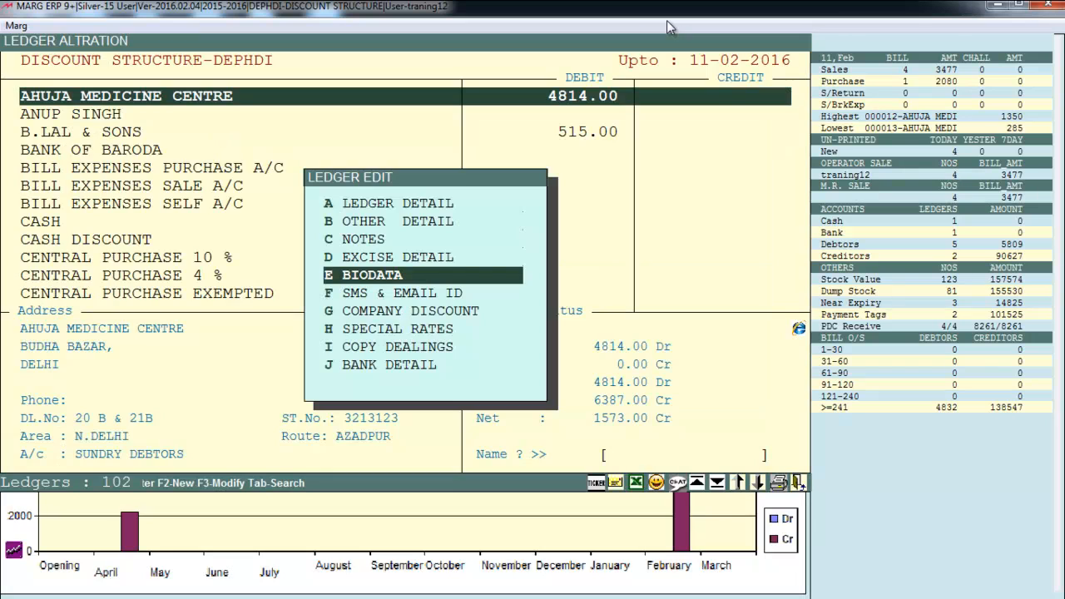
- Open the ledger's biodata form, examine the company and director fields, and close it
key("Return")
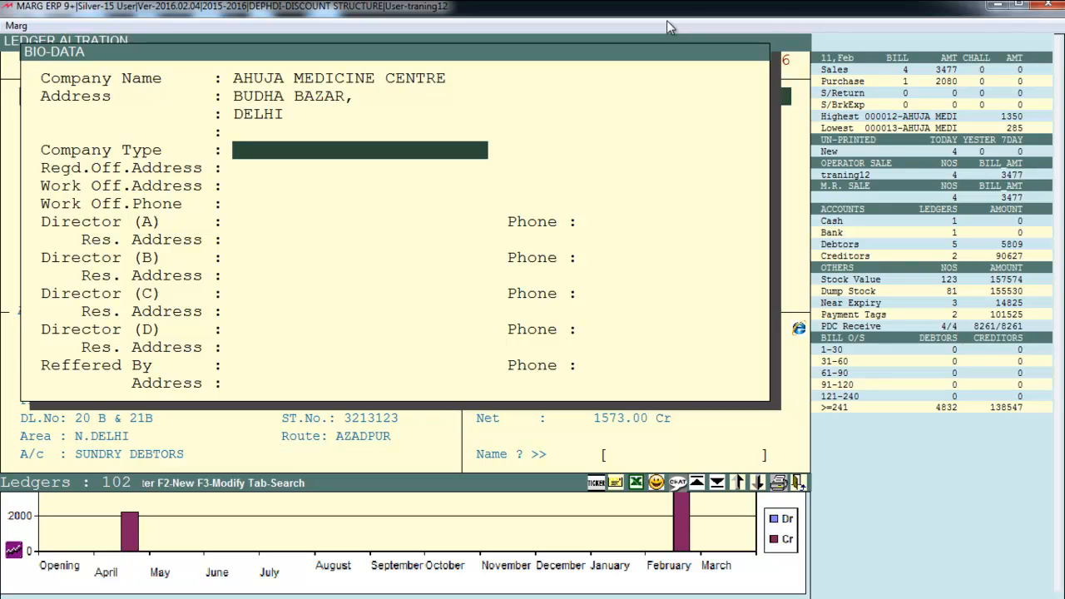
key("Return")
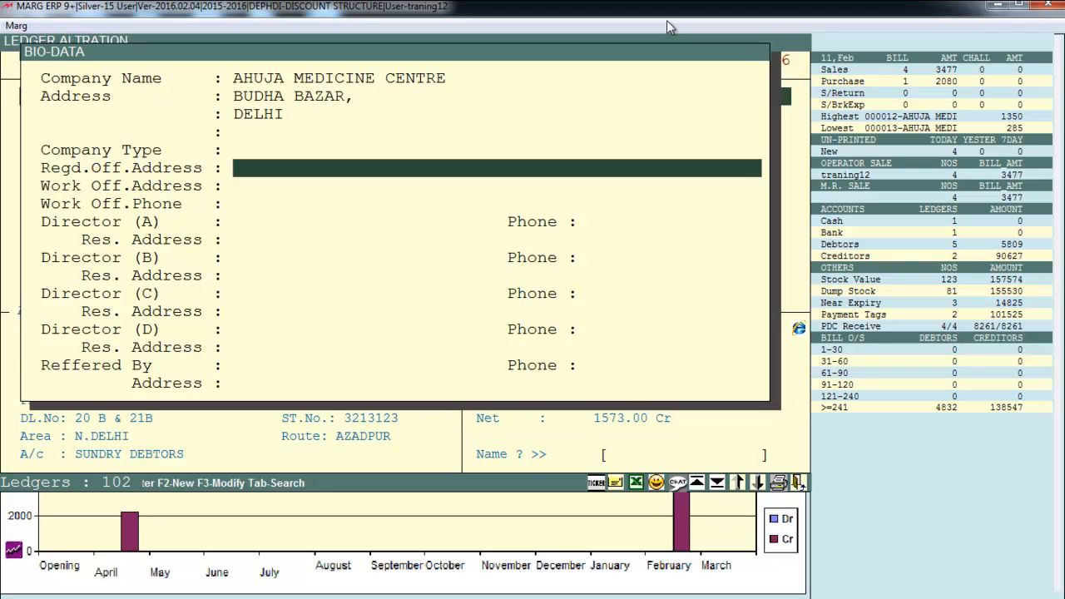
key("Return")
key("Return")
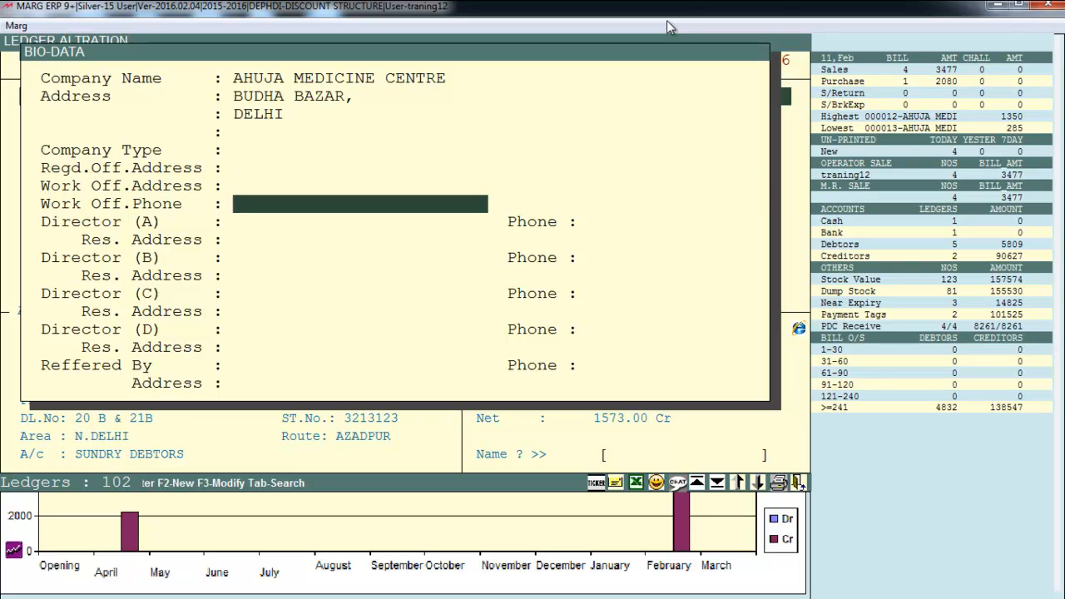
key("Return")
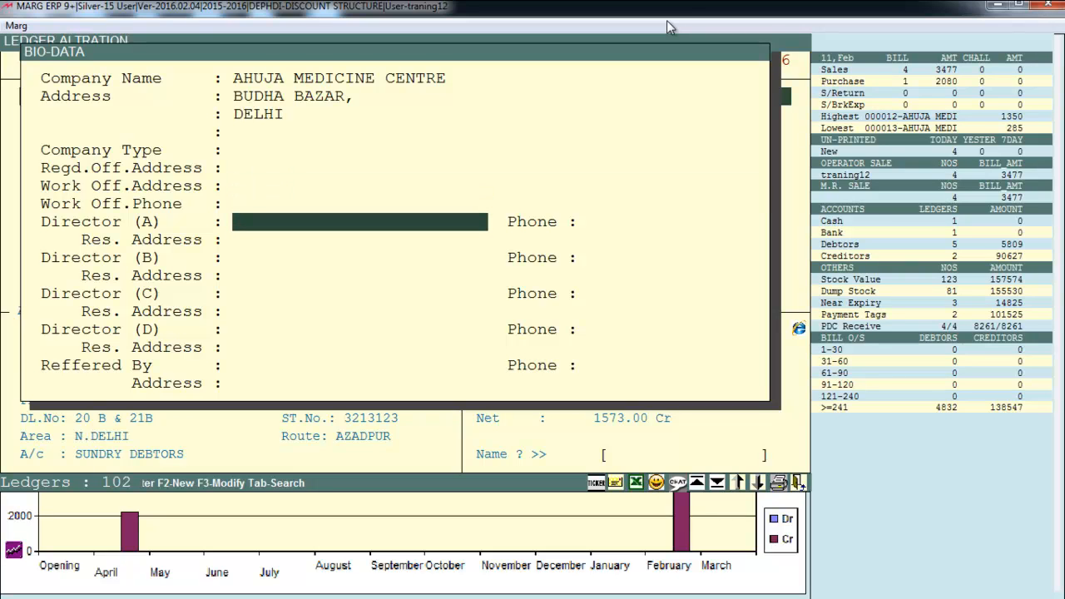
key("Return")
key("Return")
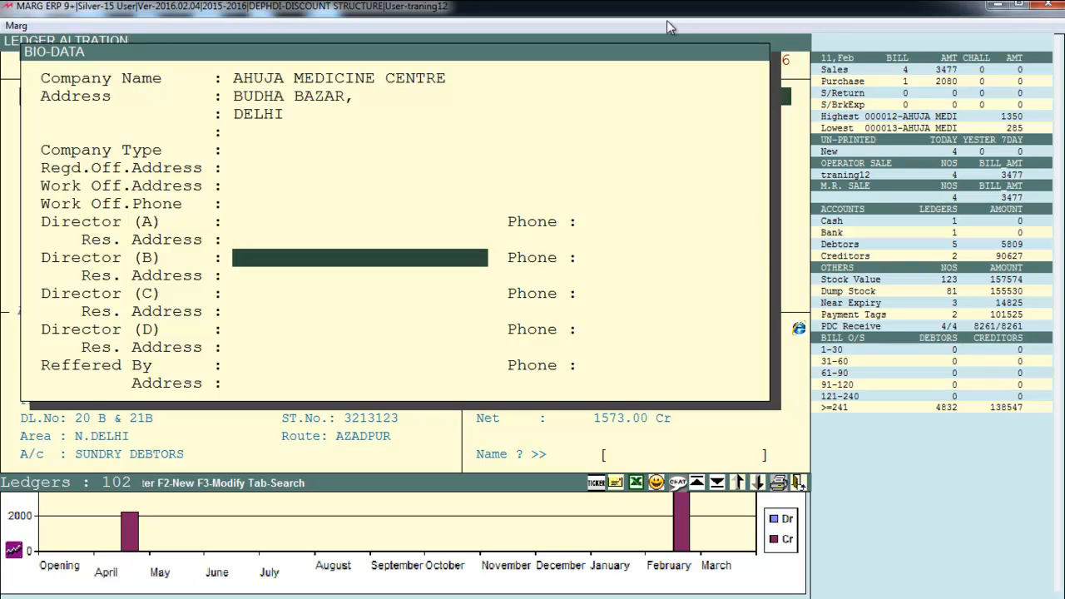
key("Return")
key("Escape")
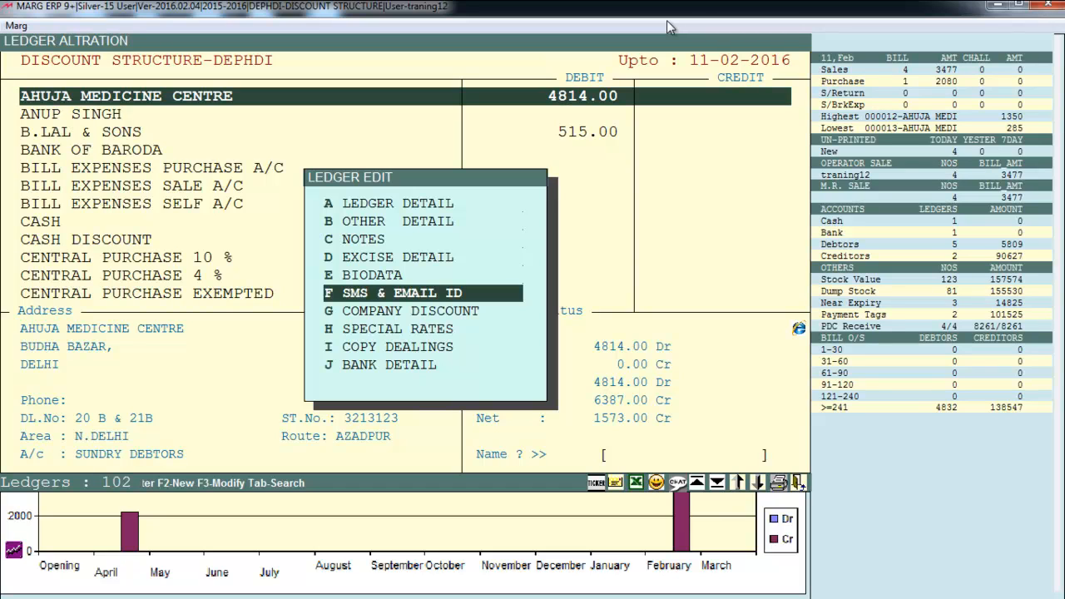
- Open the ledger's SMS and e-mail form, examine the mobile number and e-mail fields, and close it
key("Return")
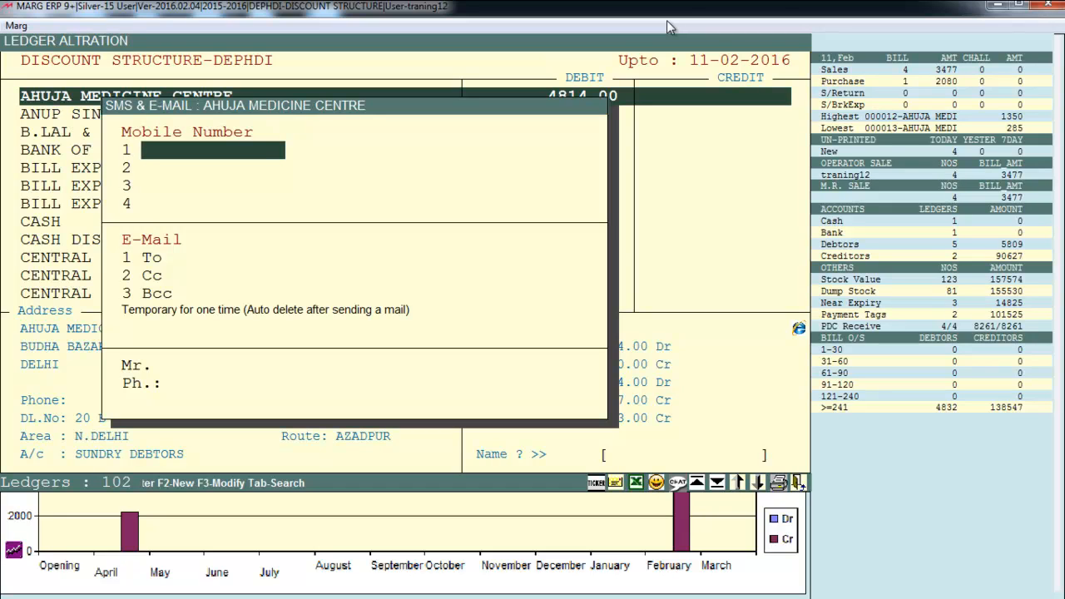
key("Down")
key("Down")
key("Down")
key("Down")
key("Down")
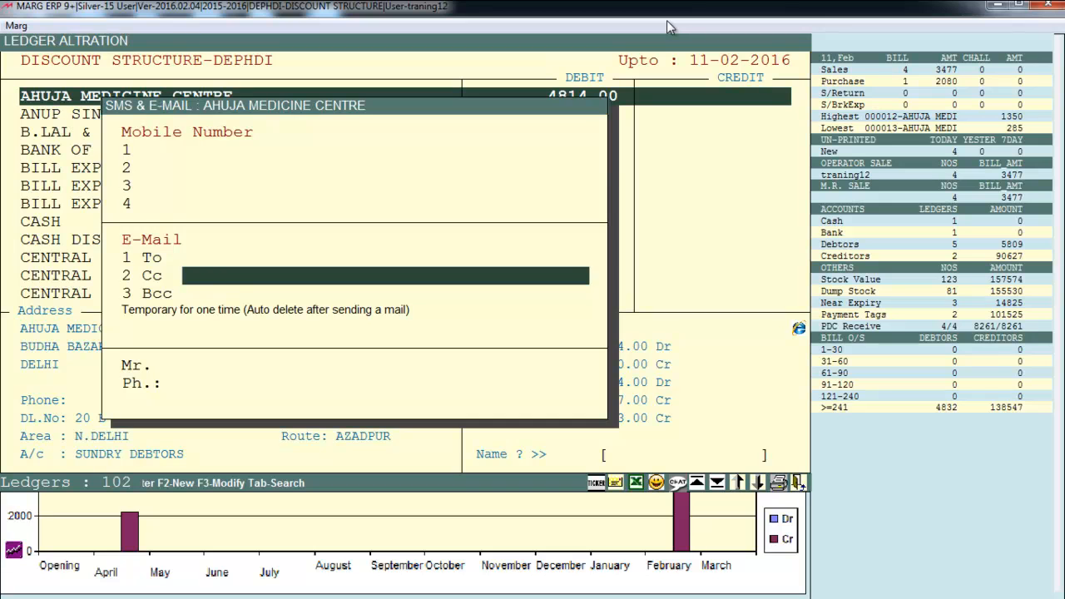
key("Escape")
- Open the ledger's company discount screen, examine the general item discount fields A, B and C, and close it
key("Down")
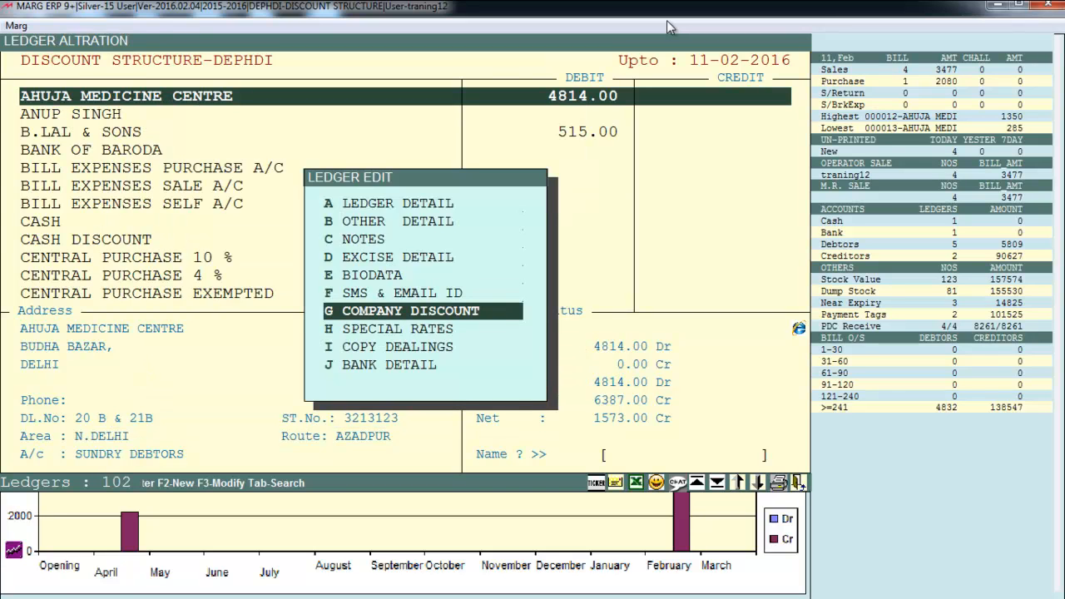
key("Return")
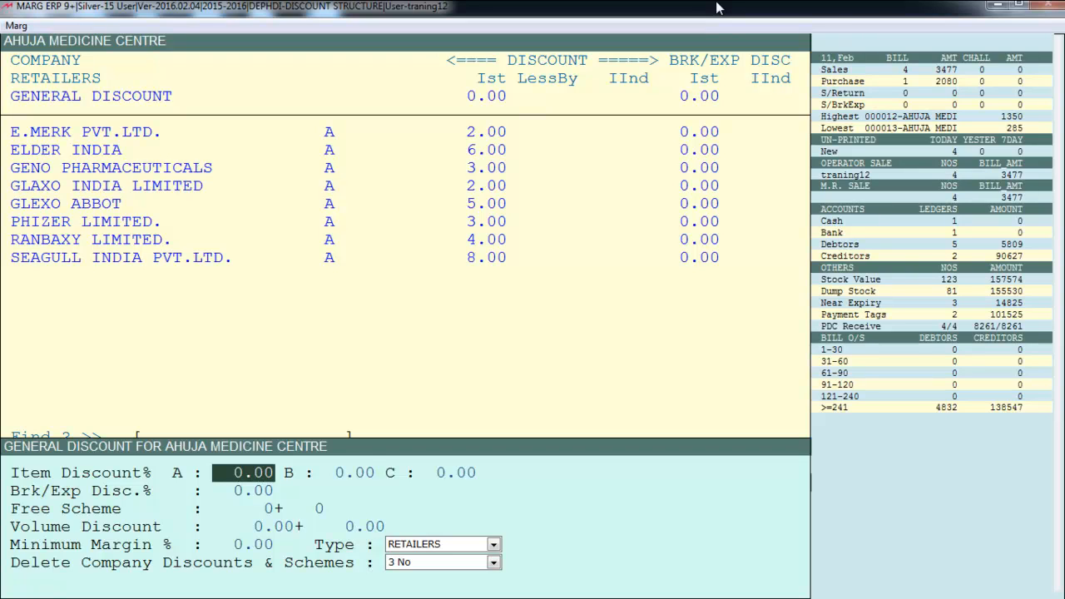
key("Return")
key("Return")
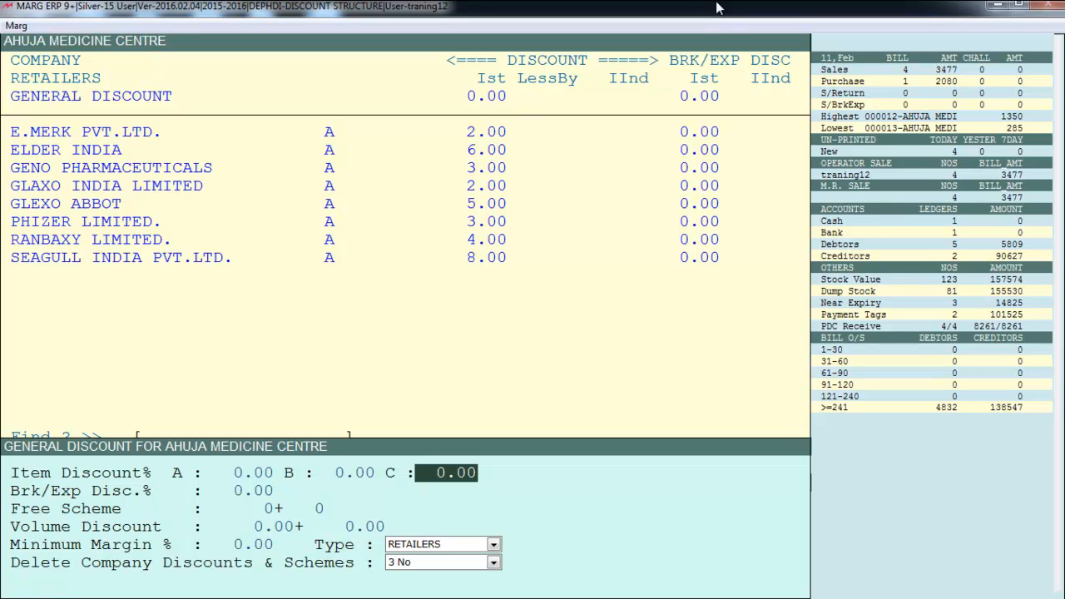
key("Escape")
key("Escape")
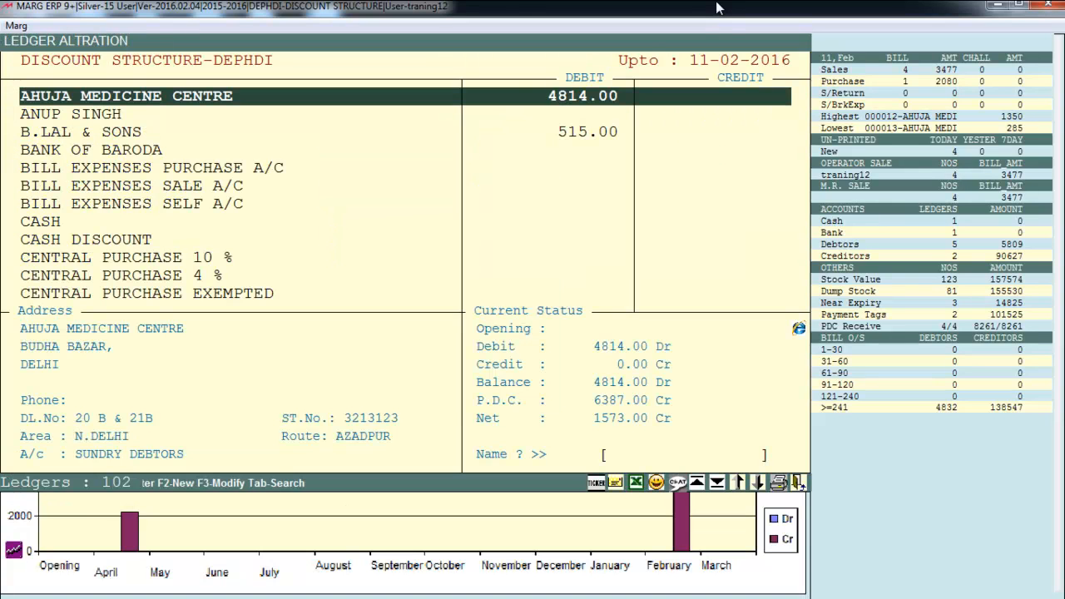
- Open the ledger's other detail form and look through the Ledger Category options from RETAILERS to OTHERS
key("Return")
key("Down")
key("Down")
key("Up")
key("Return")
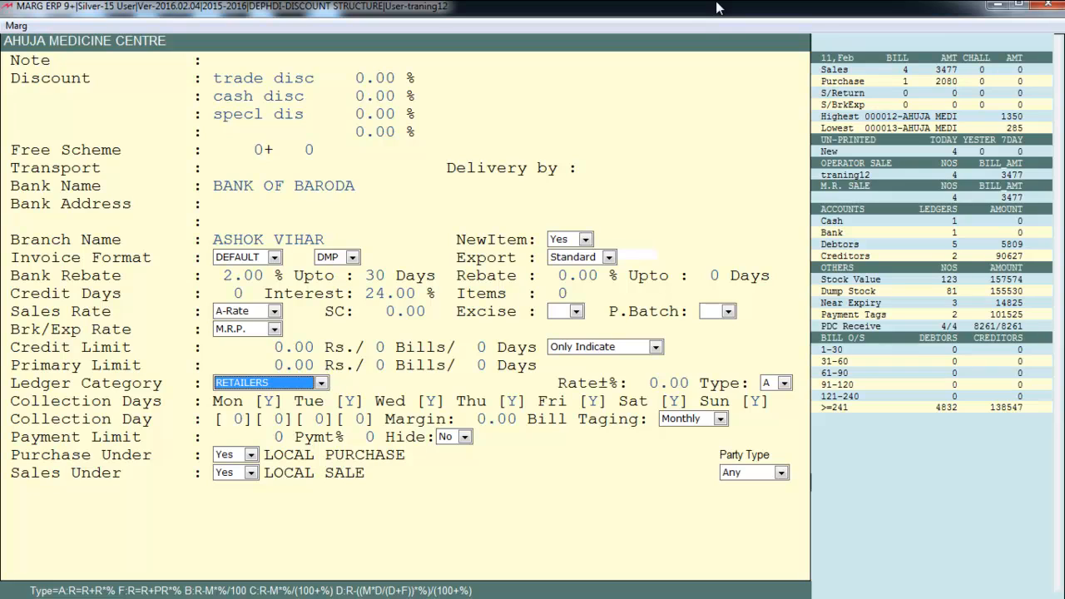
key("alt+Down")
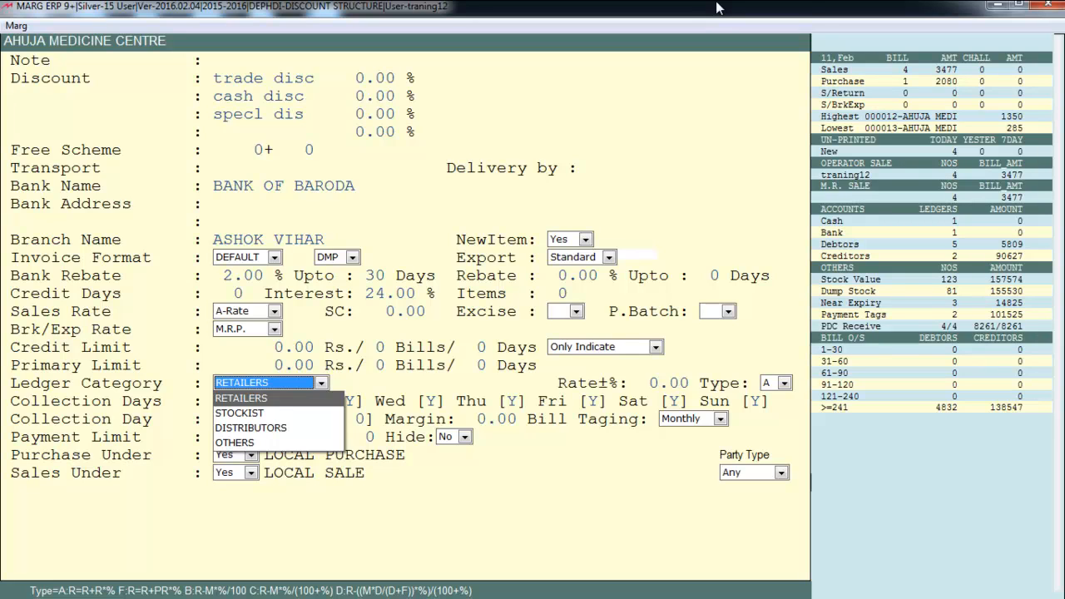
key("Down")
key("Down")
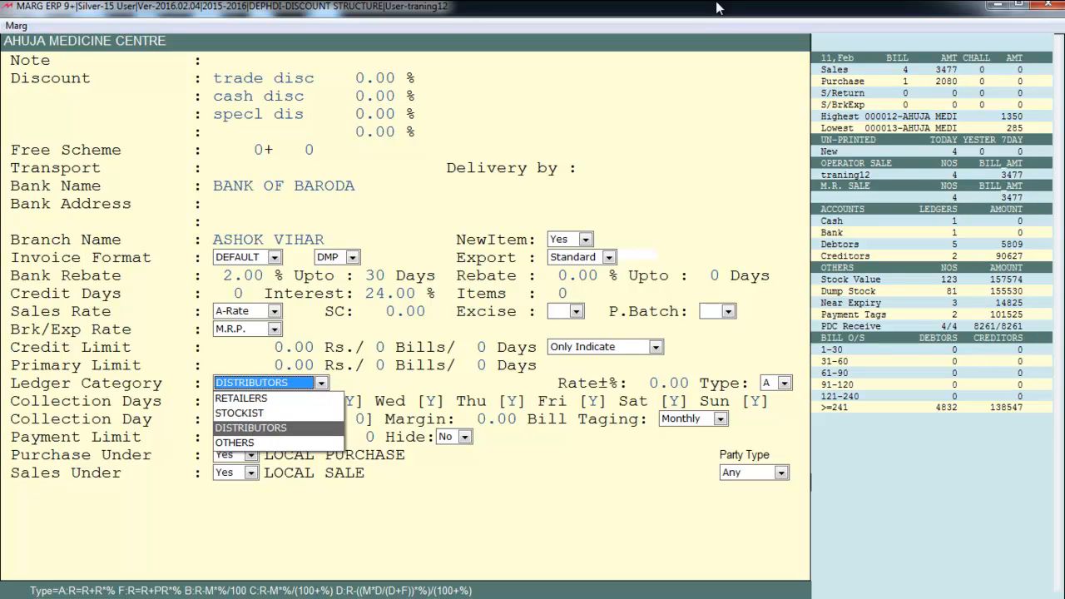
key("Down")
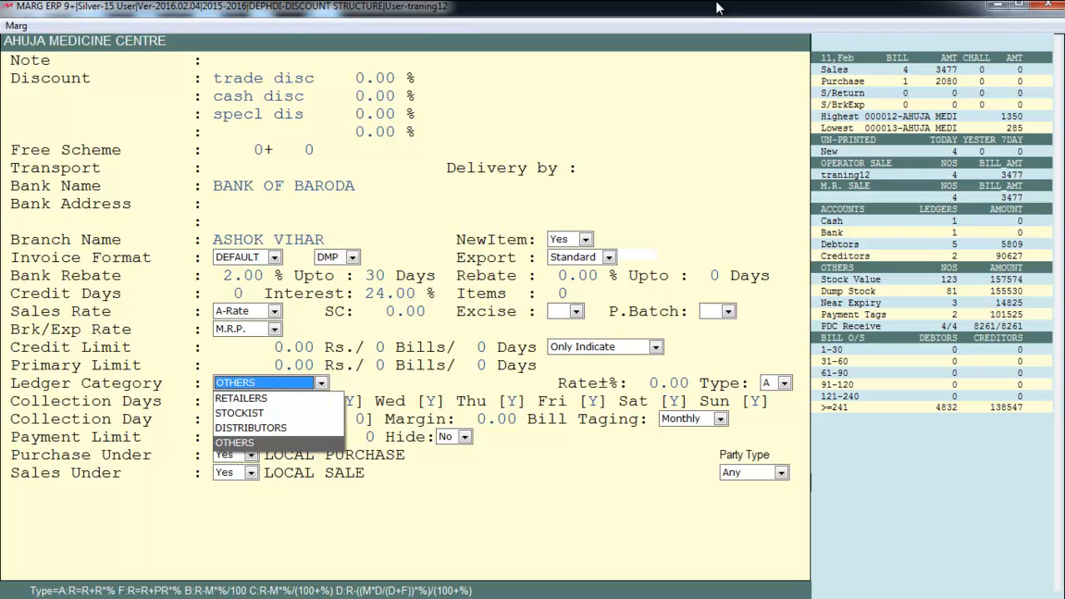
- Return the Ledger Category to RETAILERS and close the other detail form
key("Up")
key("Up")
key("Up")
key("Return")
key("Return")
key("Return")
key("Return")
key("Return")
key("Return")
key("Return")
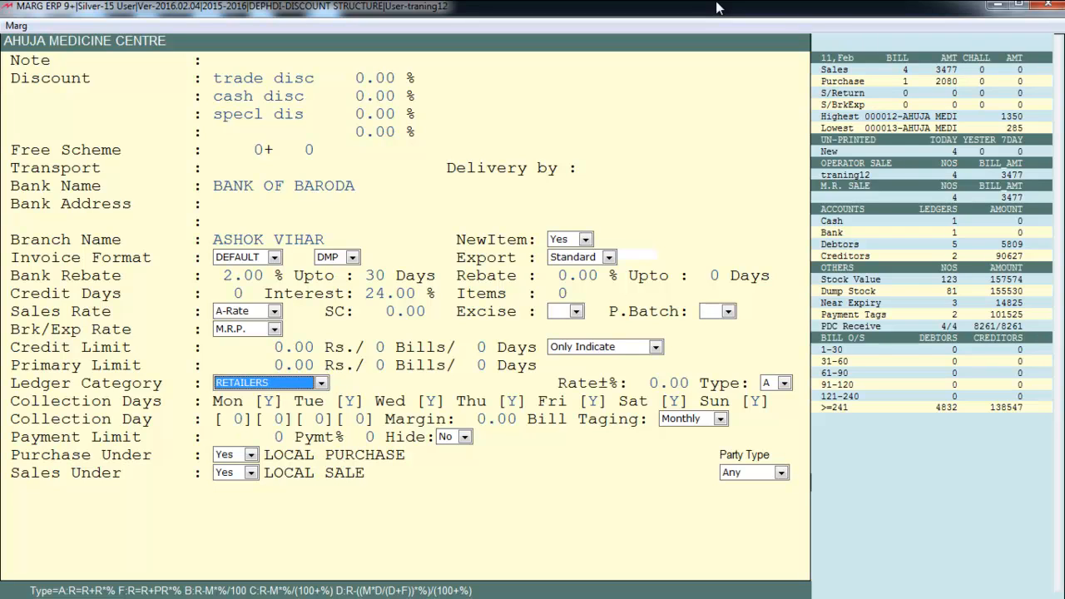
key("Escape")
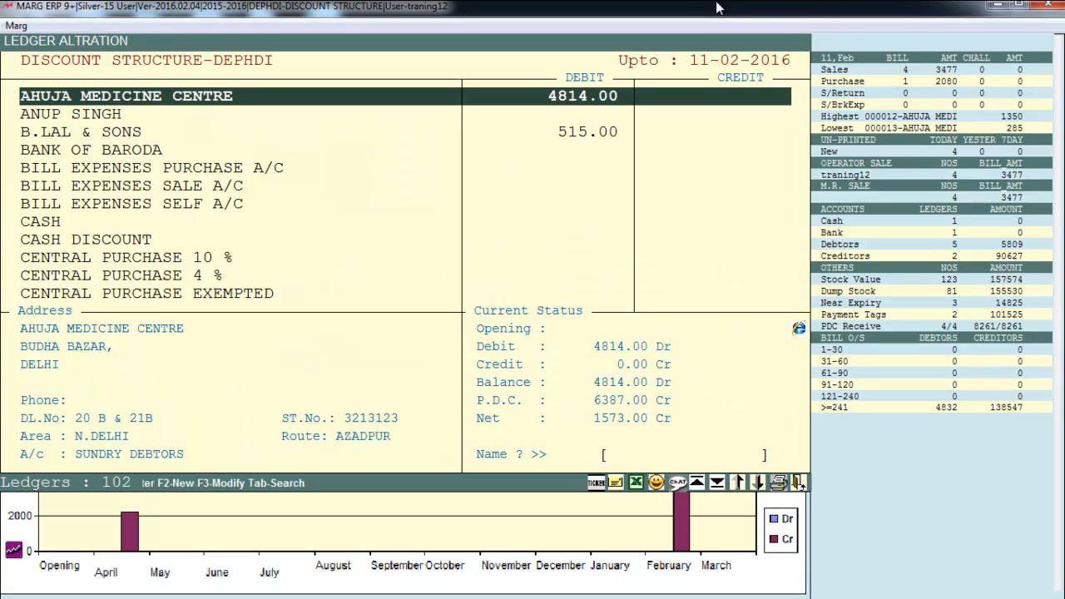
- Reopen the ledger's company discount screen and set general Item Discount A to 5% and Brk/Exp Disc. to 2%
key("Return")
key("Down")
key("Down")
key("Down")
key("Down")
key("Down")
key("Down")
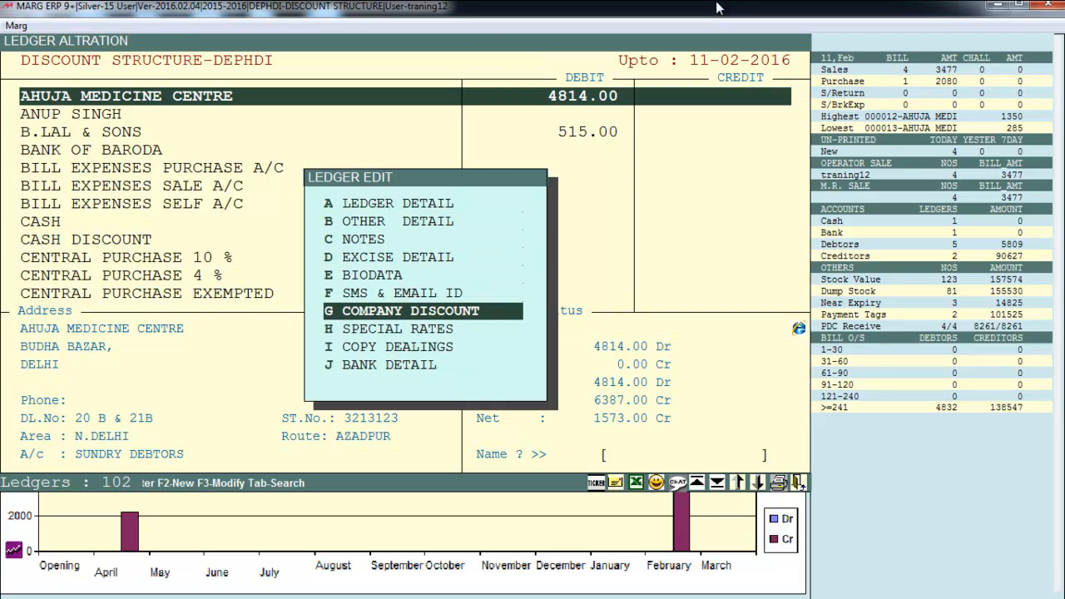
key("Return")
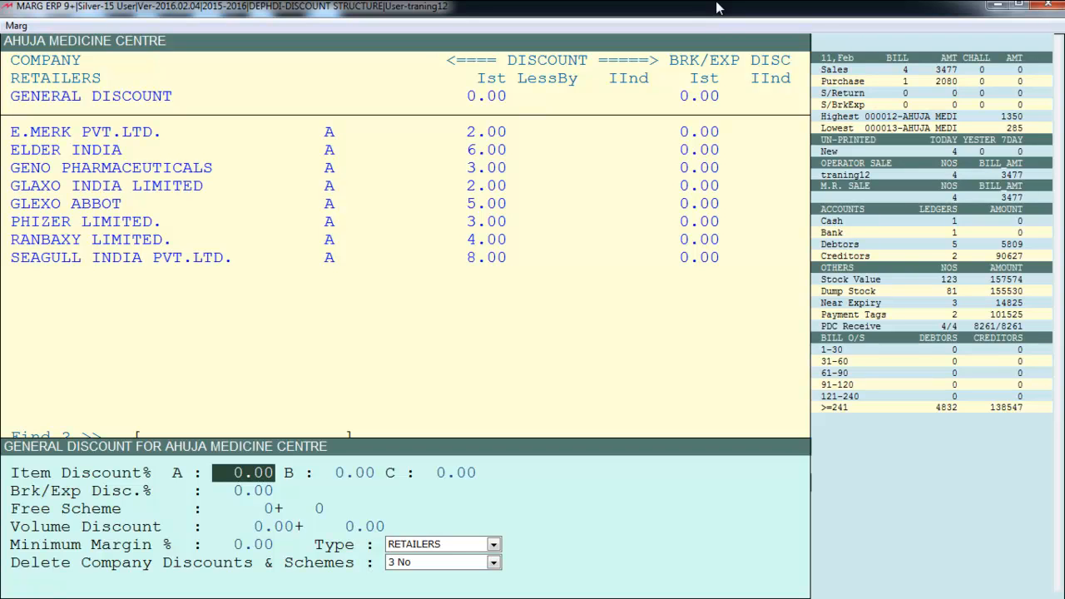
type("5")
key("Return")
key("Return")
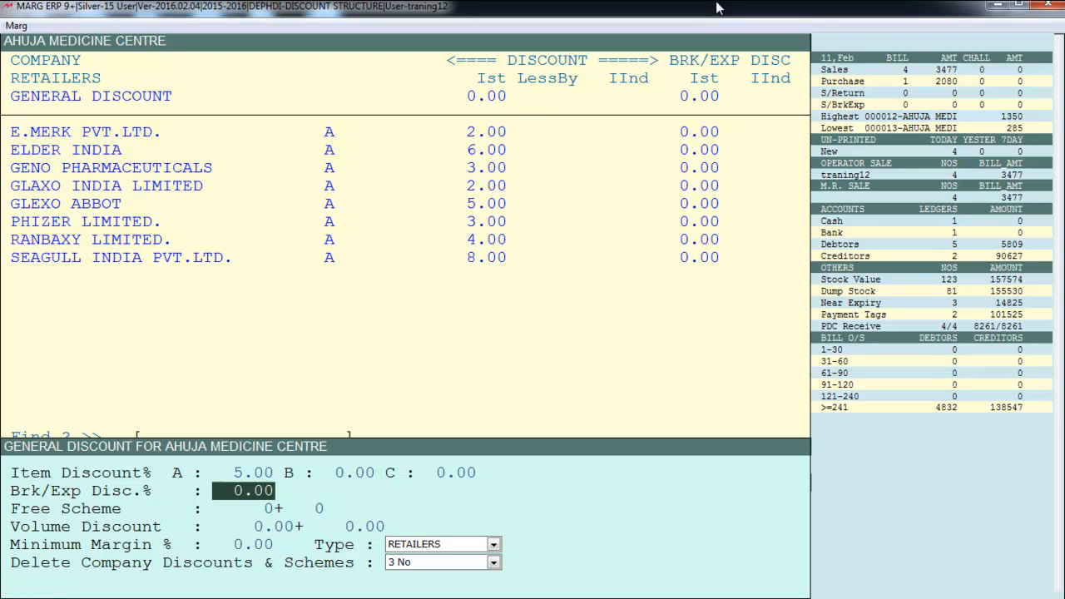
type("2")
key("Return")
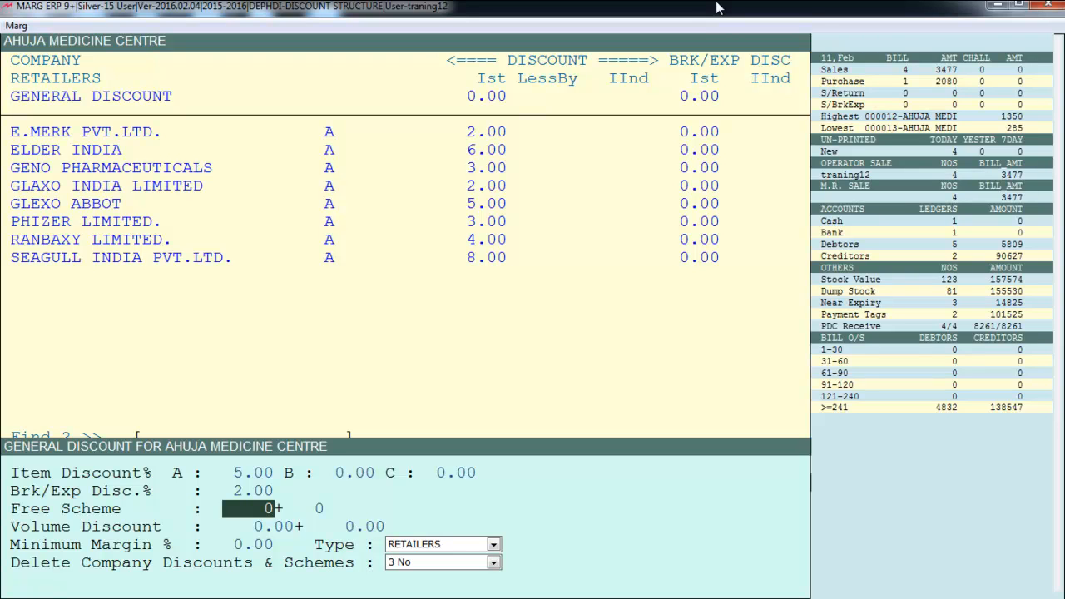
- Set the general free scheme to 10+1, save the discount settings and return to the main screen
type("10")
key("Return")
type("1")
key("Return")
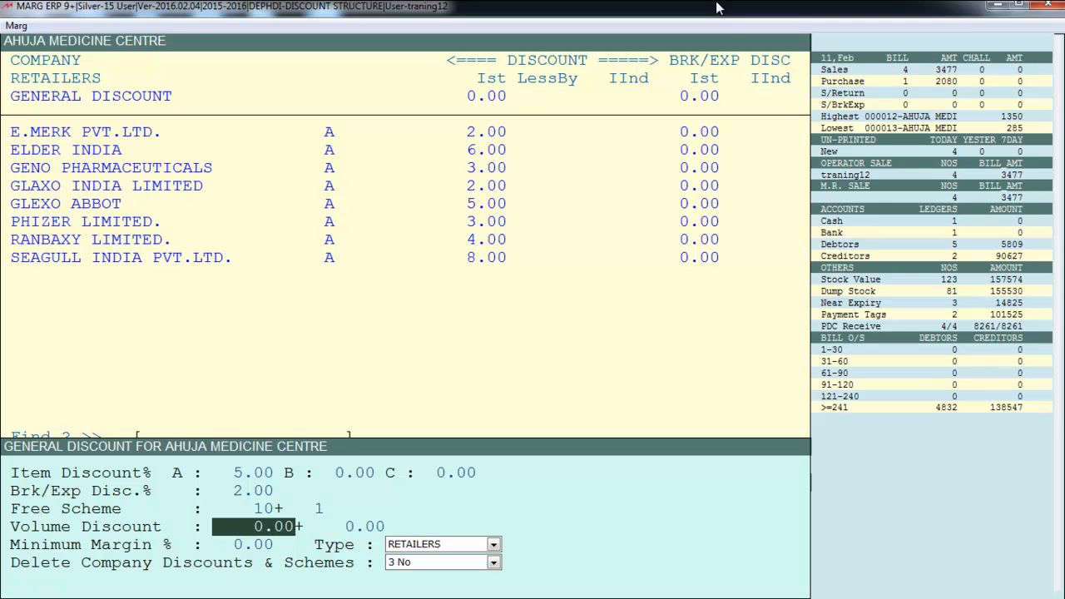
key("Page_Down")
key("Escape")
key("Escape")
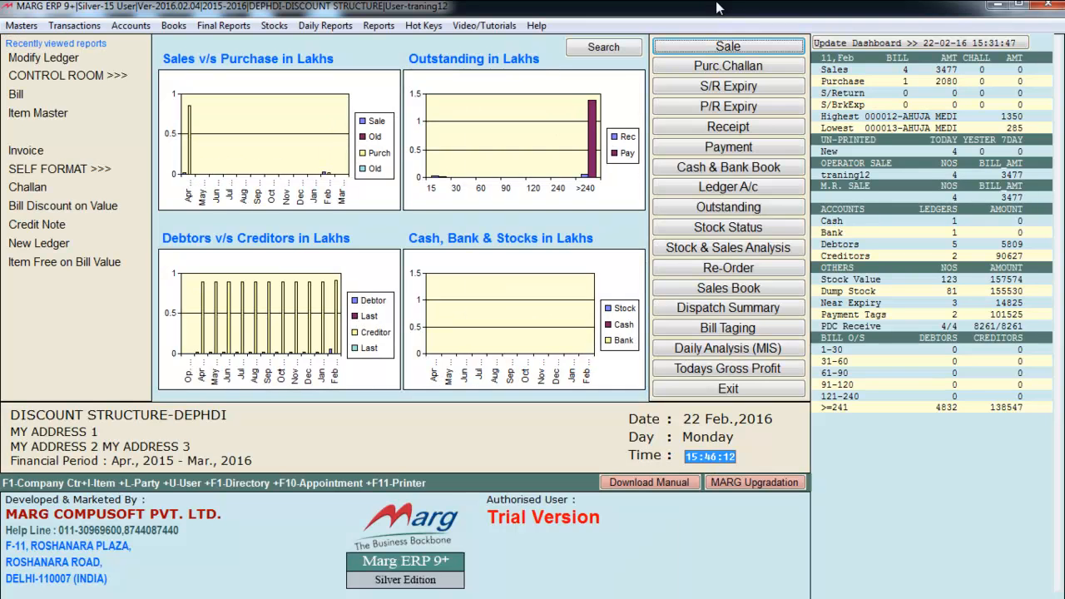
- Start a sale bill for AHUJA MEDICINE CENTRE and add XENON, batch 001, with a quantity of 10
key("alt+t")
key("Return")
key("Return")
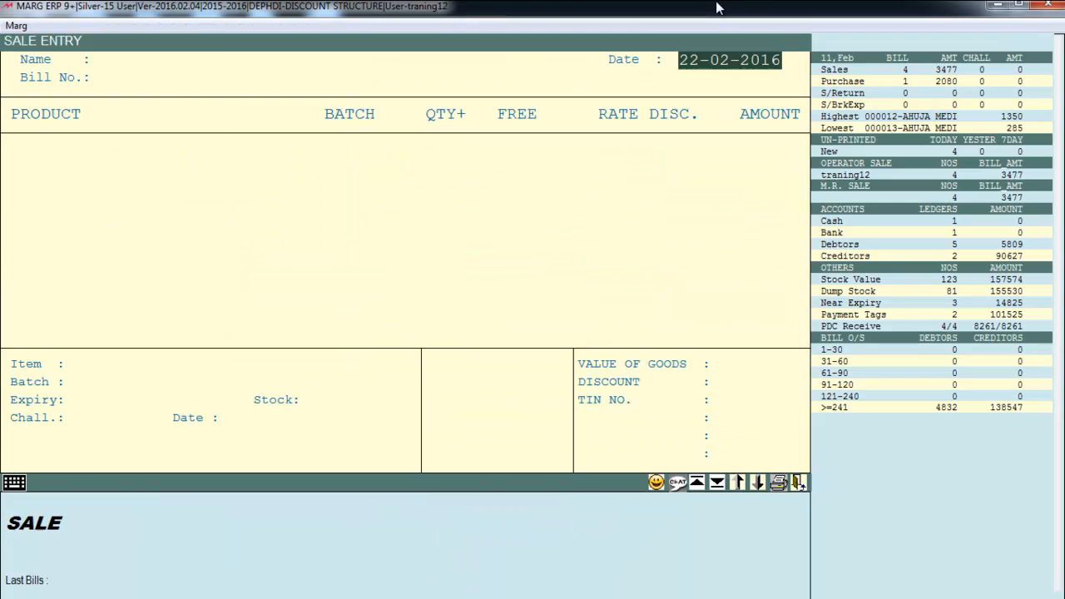
key("Return")
key("Return")
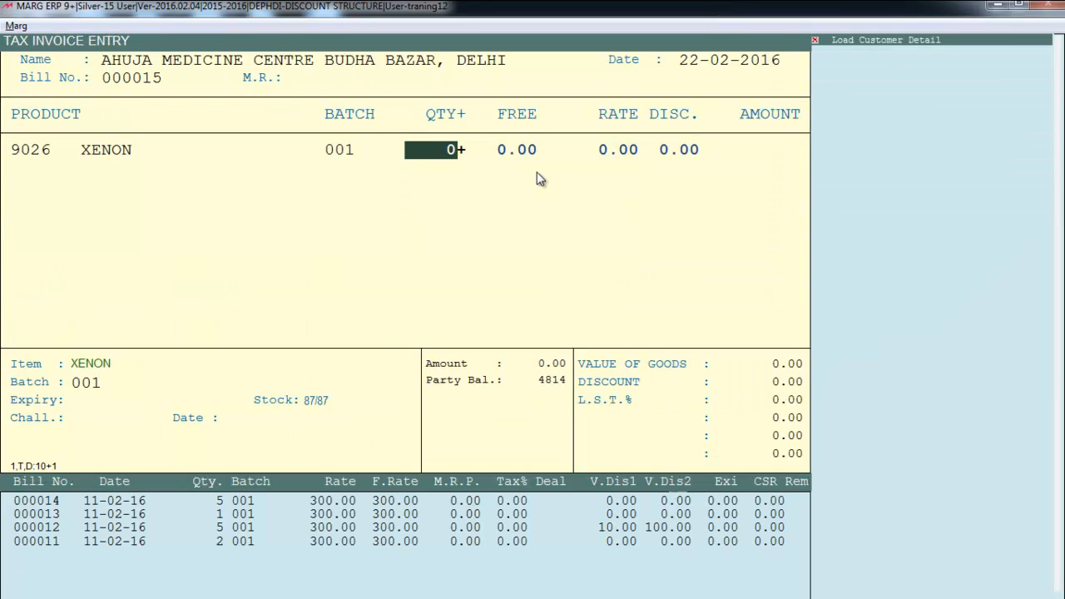
type("10")
key("Return")
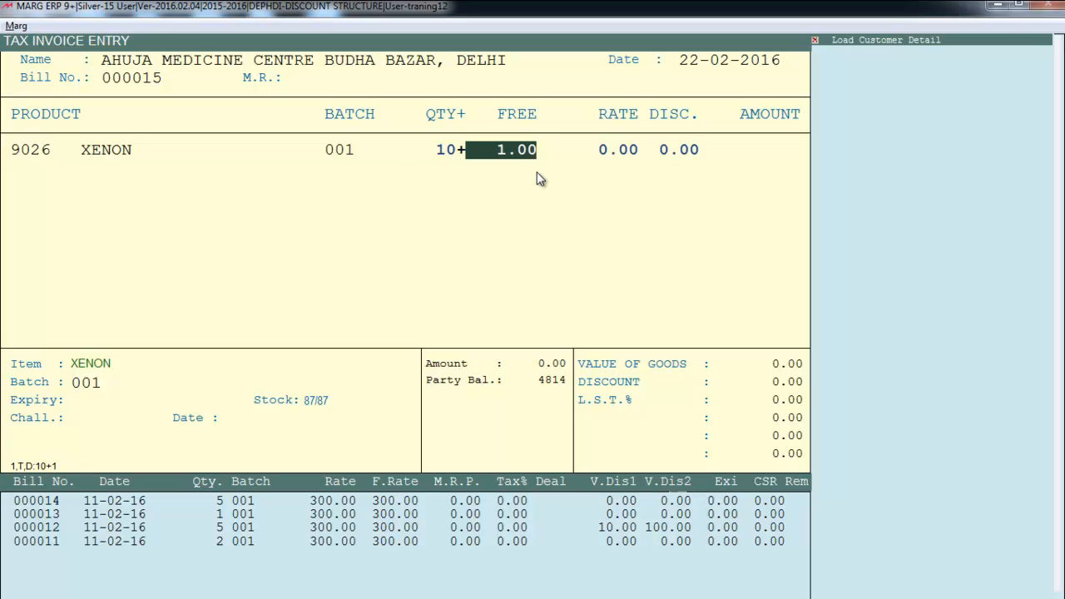
- Try quantities of 15 and 20 for XENON to test the free scheme, and leave the bill
key("Escape")
type("15")
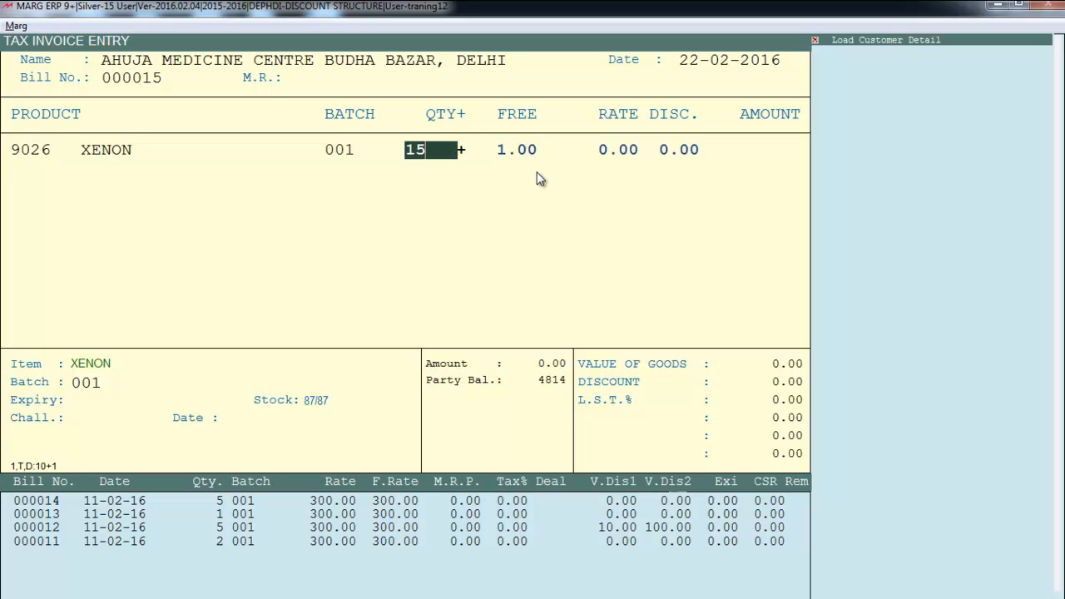
key("Return")
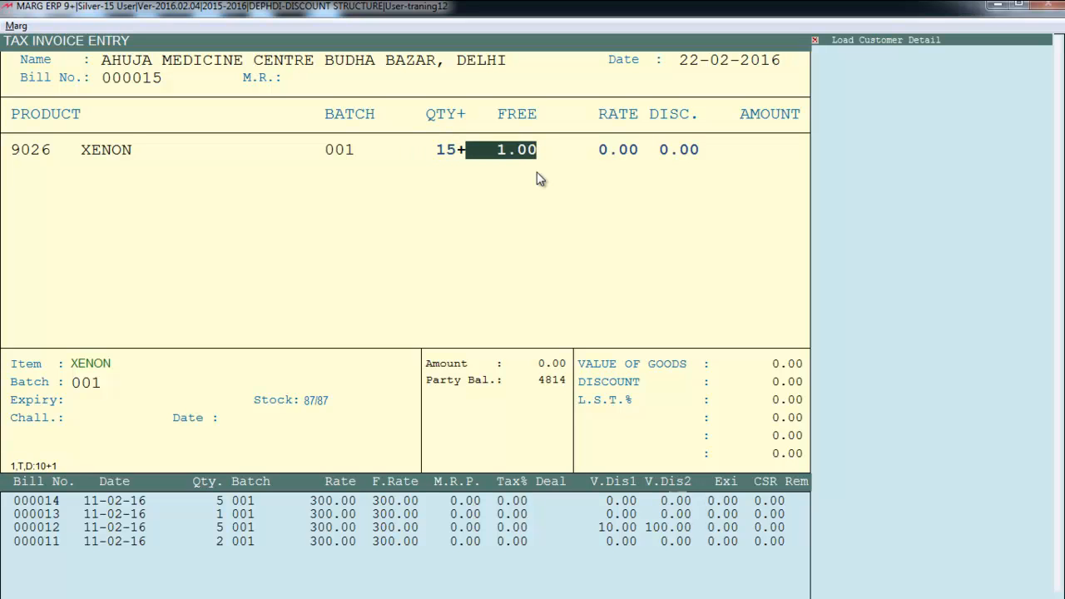
key("Escape")
type("20")
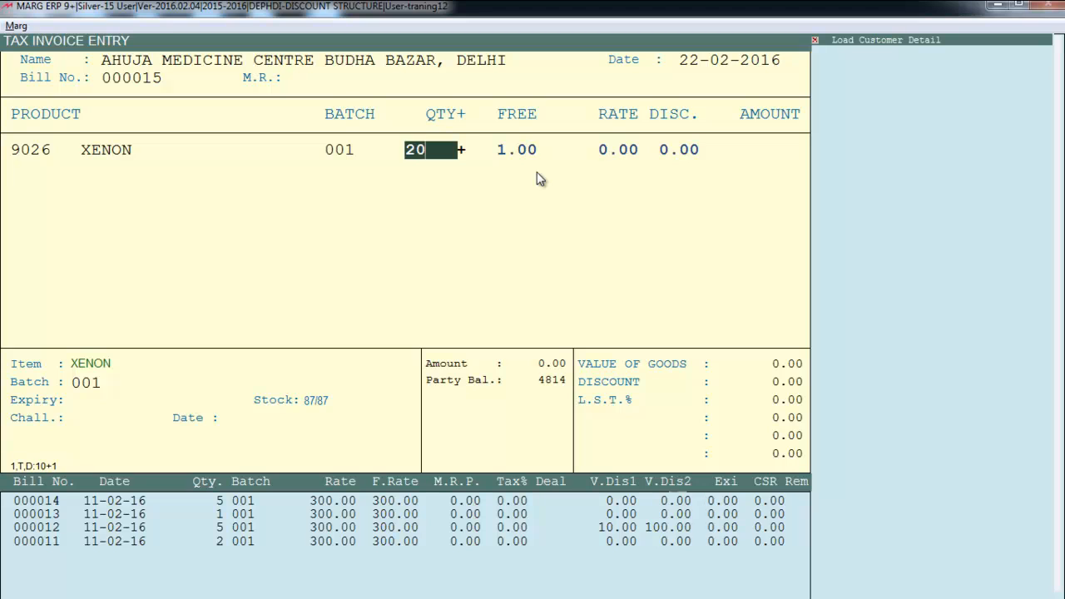
key("Return")
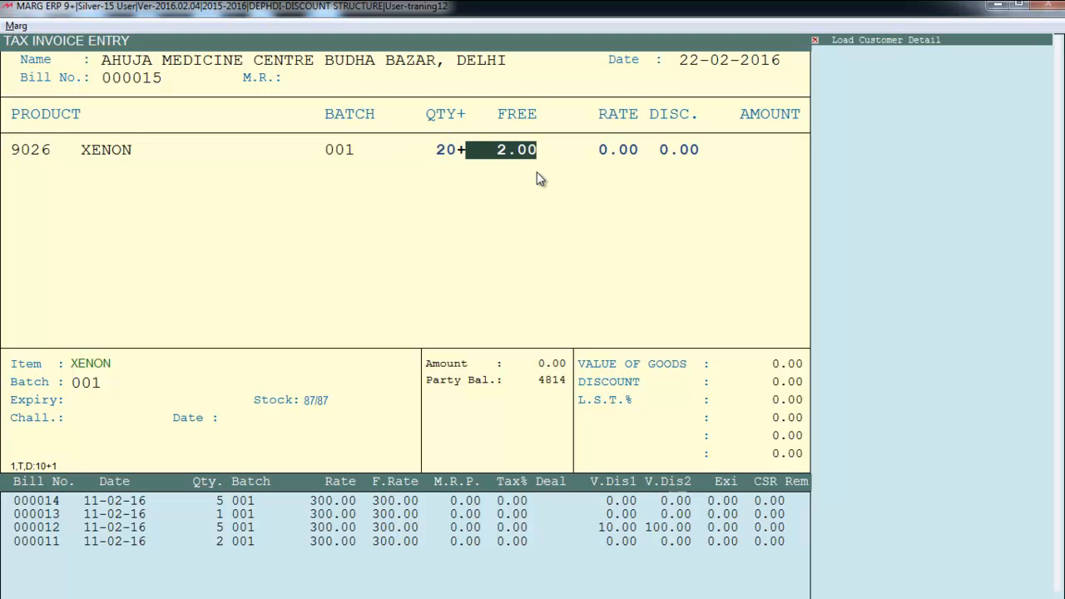
type("1")
key("Return")
type("120")
key("Return")
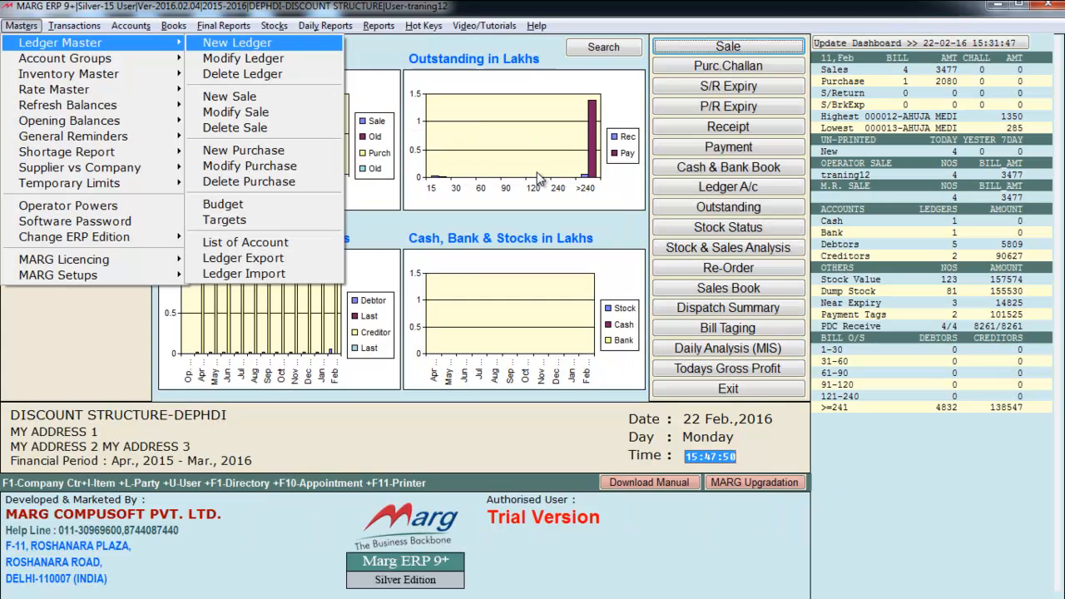
- Open the AHUJA MEDICINE CENTRE ledger for modification and go to the free scheme in its company discount settings
key("Down")
key("Return")
key("Down")
key("Down")
key("Return")
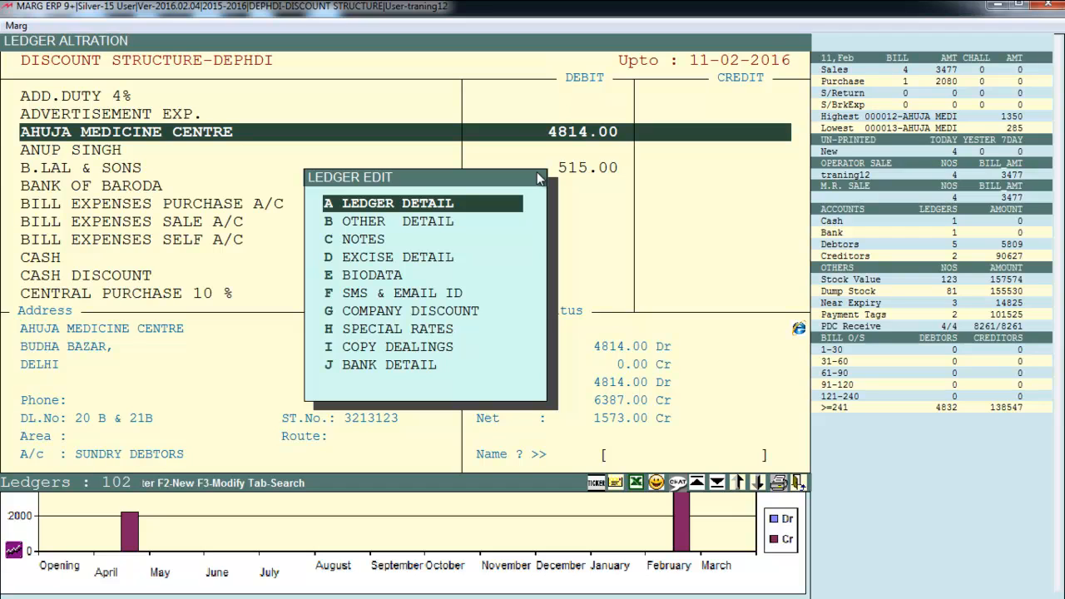
key("g")
key("Return")
key("Return")
key("Return")
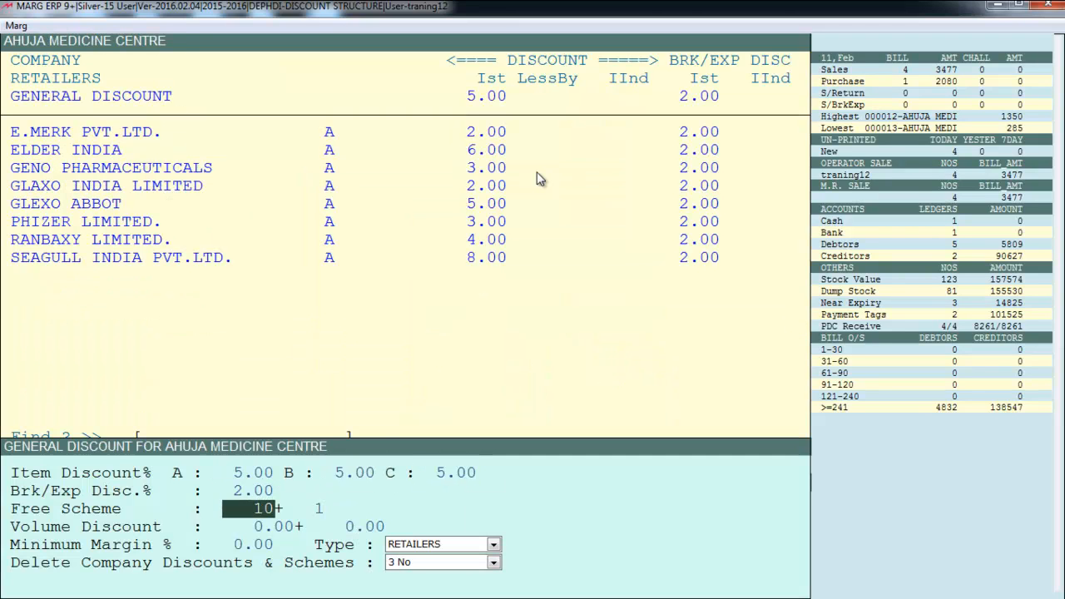
- Set the general volume discount for AHUJA MEDICINE CENTRE to 10 + 150
key("Return")
key("Return")
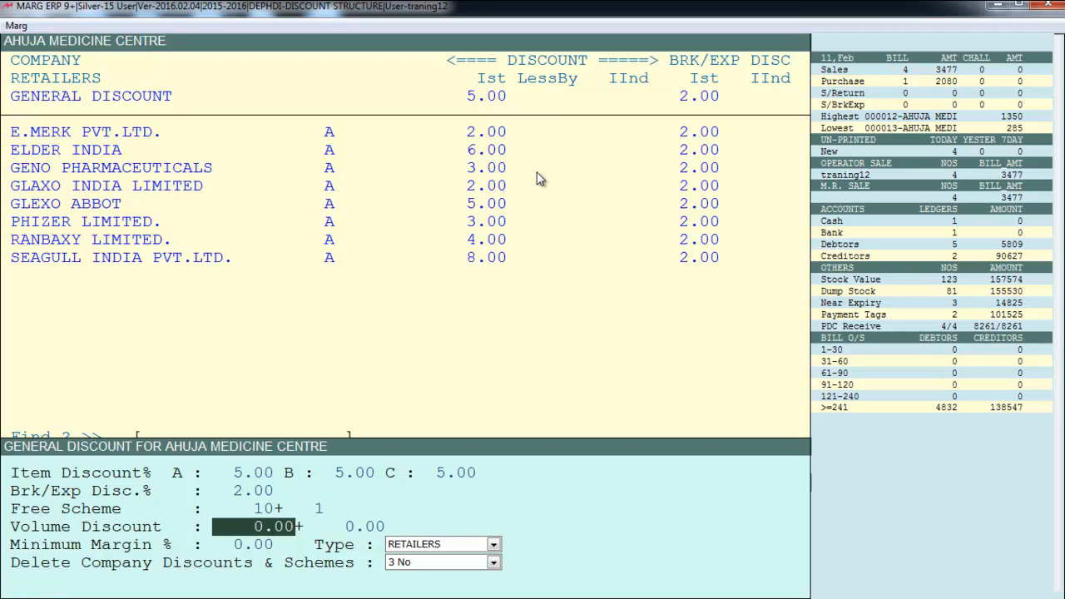
key("Return")
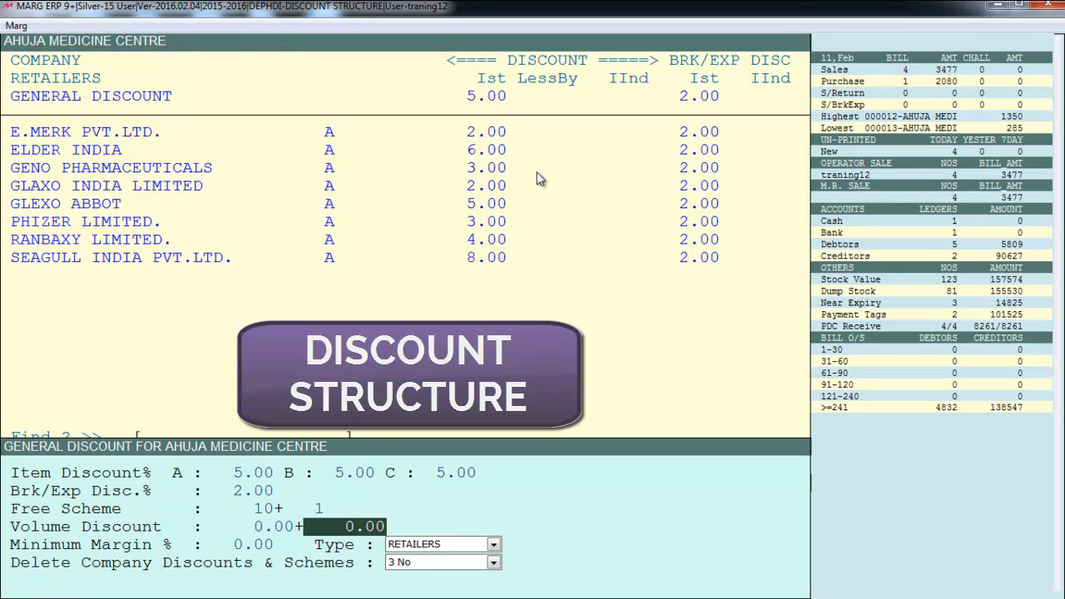
key("Up")
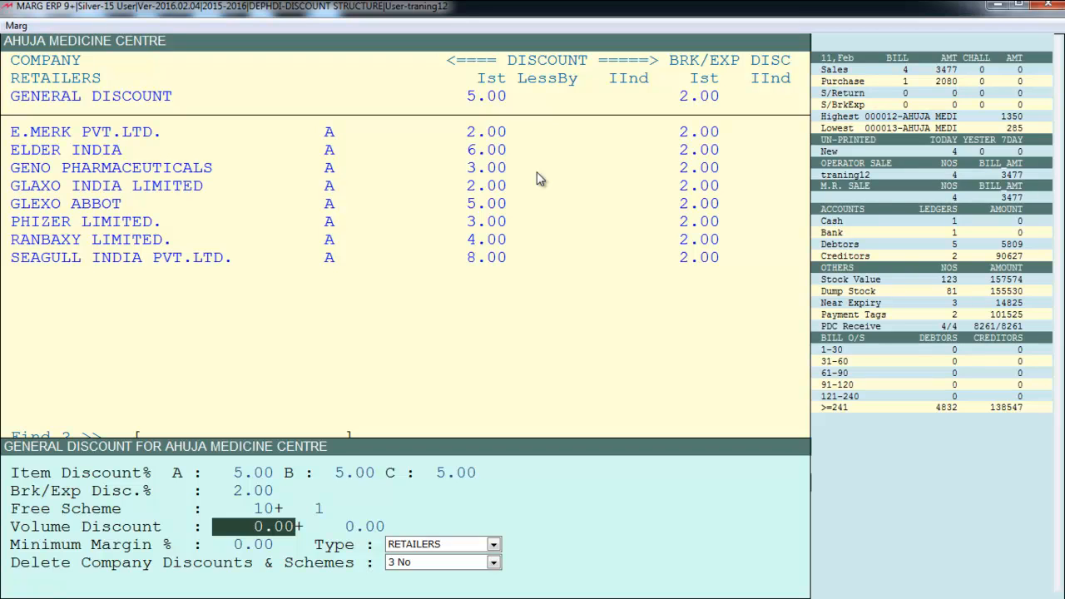
type("10")
key("Return")
type("150")
key("Return")
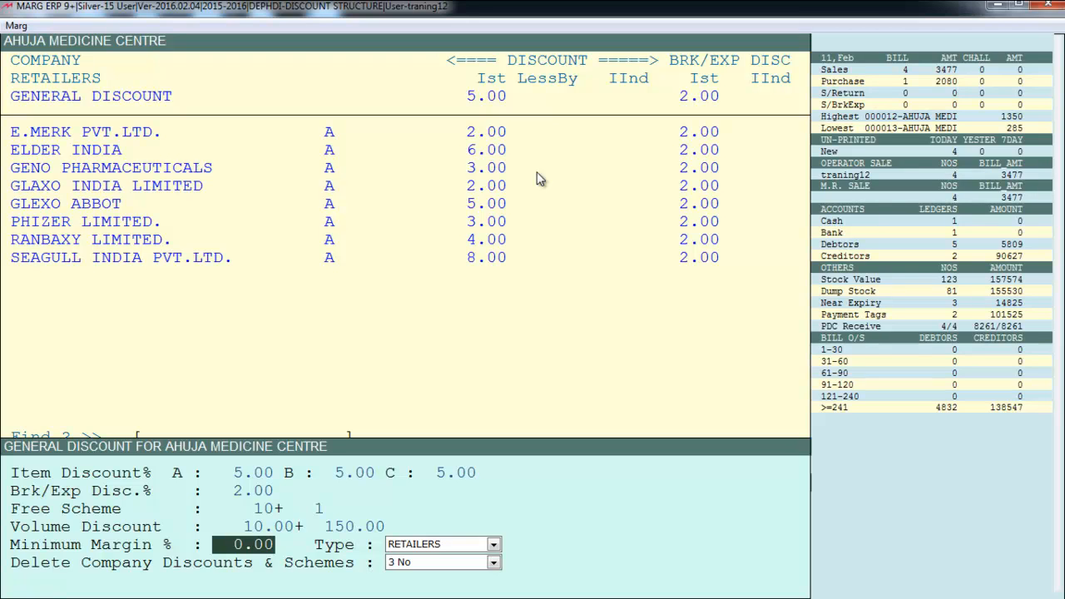
- Set the minimum margin to 30%, keep type RETAILERS and deletion of company discounts at No, and accept the general discount
type("30")
key("Return")
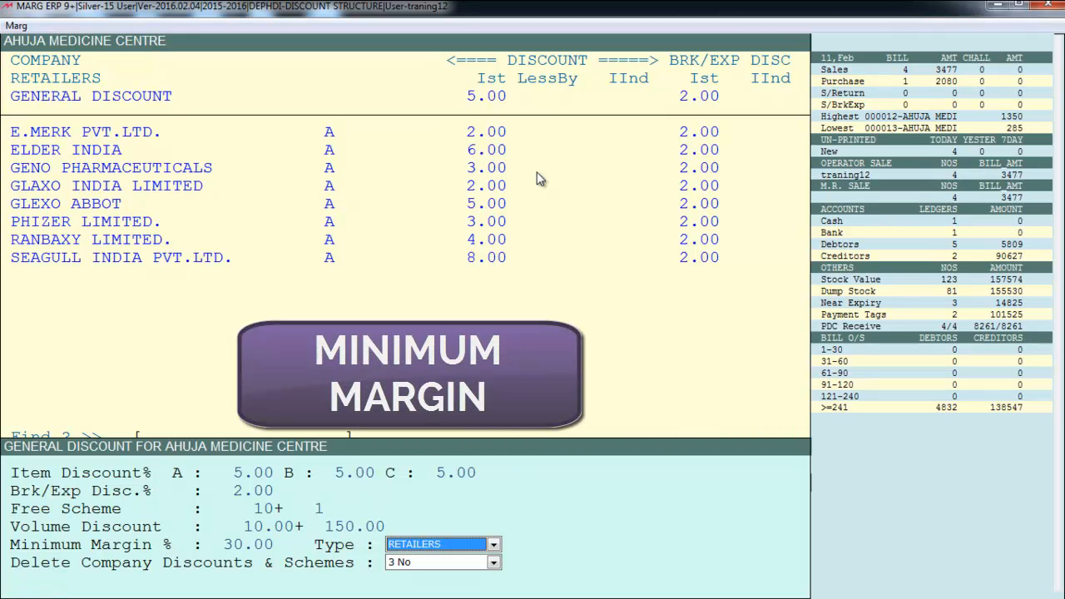
key("Return")
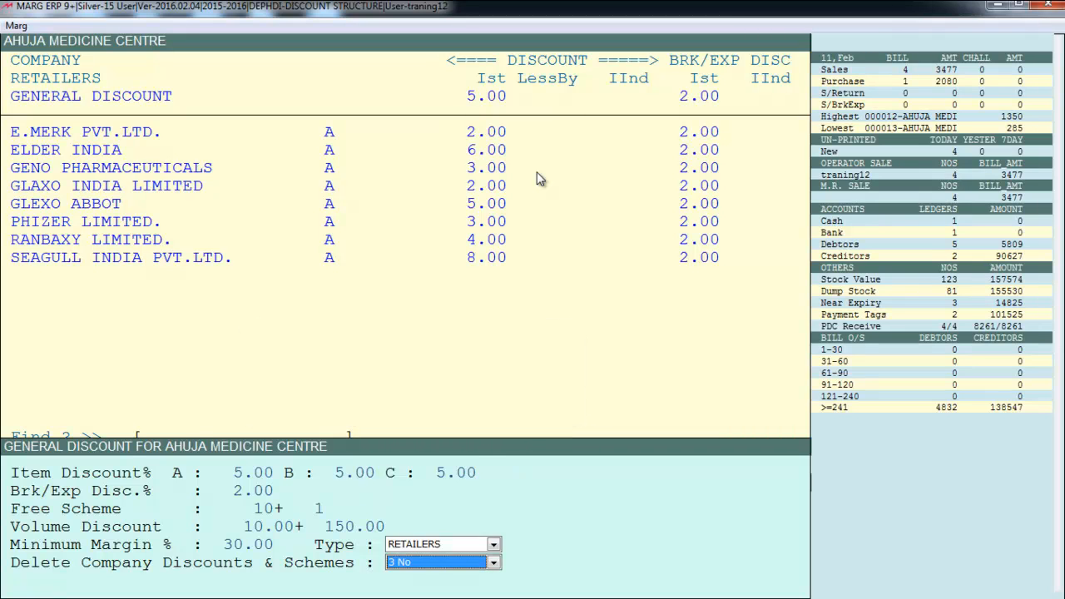
key("Return")
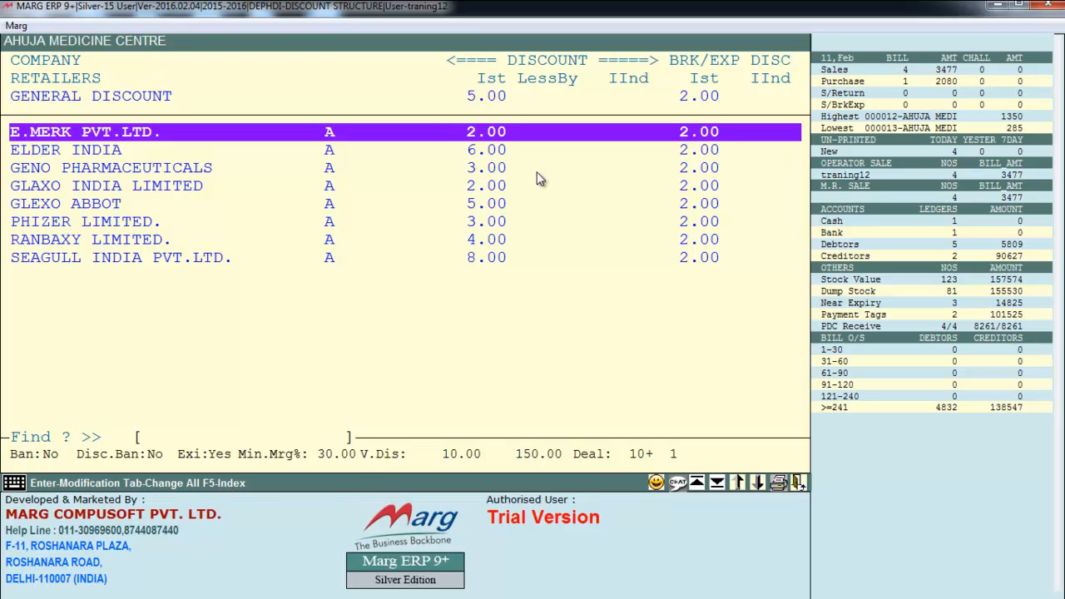
- Set the first discount for E.MERK PVT.LTD. to 40 and its first breakage/expiry discount to 20
key("Return")
type("40")
key("Return")
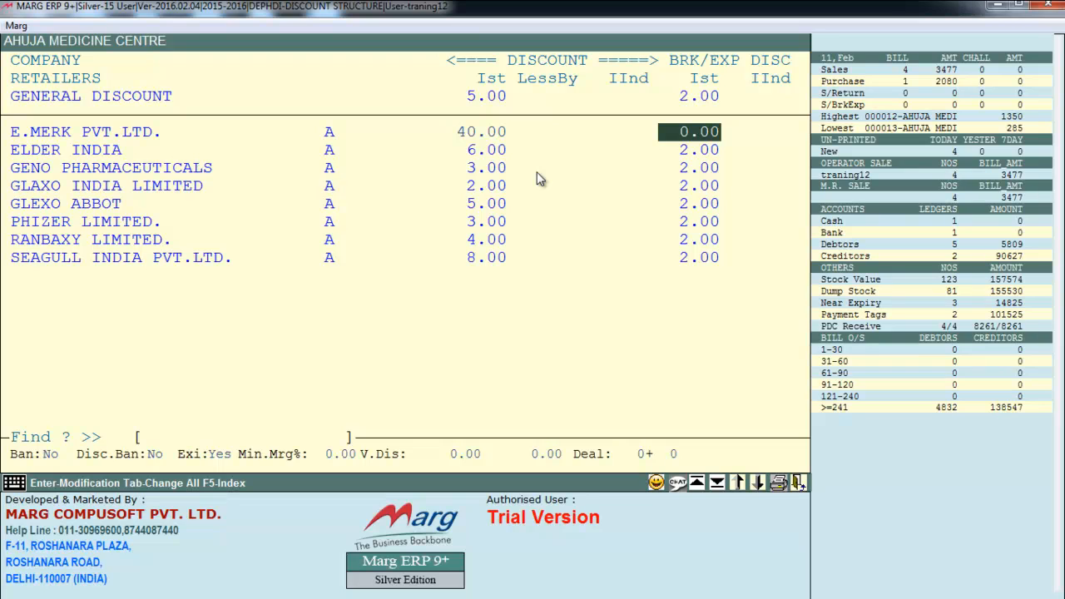
type("20")
key("Return")
- Set the first discount for ELDER INDIA to 15 and its first breakage/expiry discount to 25
key("Return")
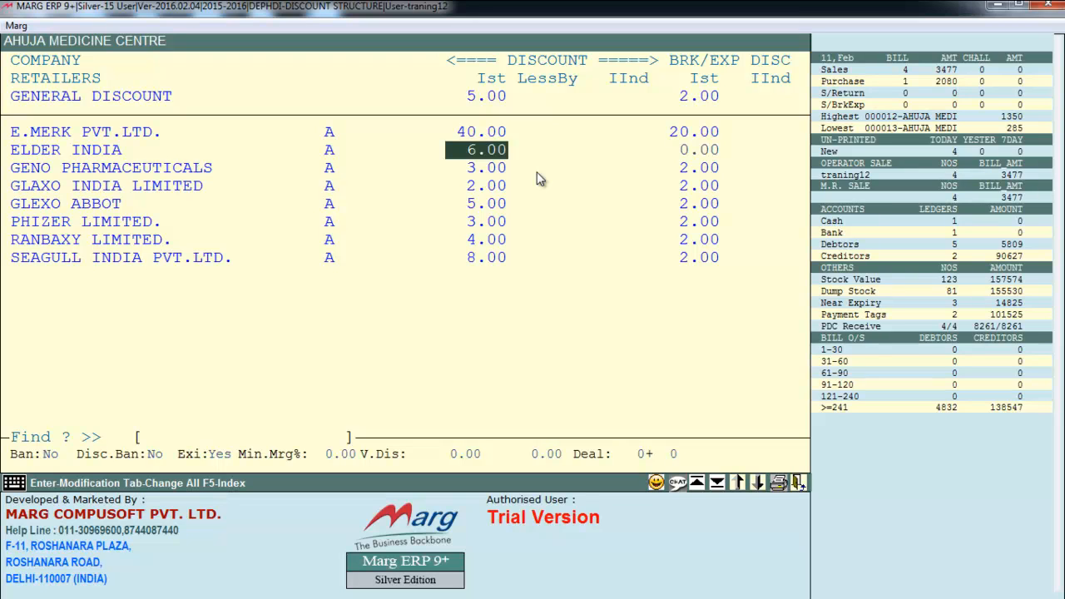
type("15")
key("Return")
type("25")
key("Return")
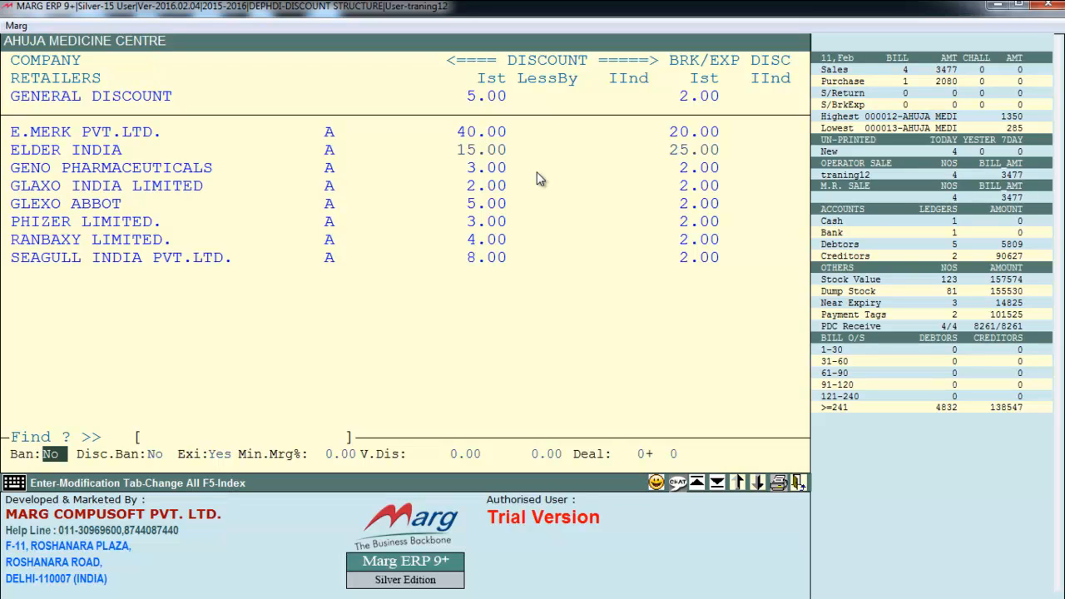
- Keep ELDER INDIA's Ban and Disc.Ban at No and Exi at Yes, with minimum margin, volume discount and deal at zero
key("Return")
key("Return")
key("Return")
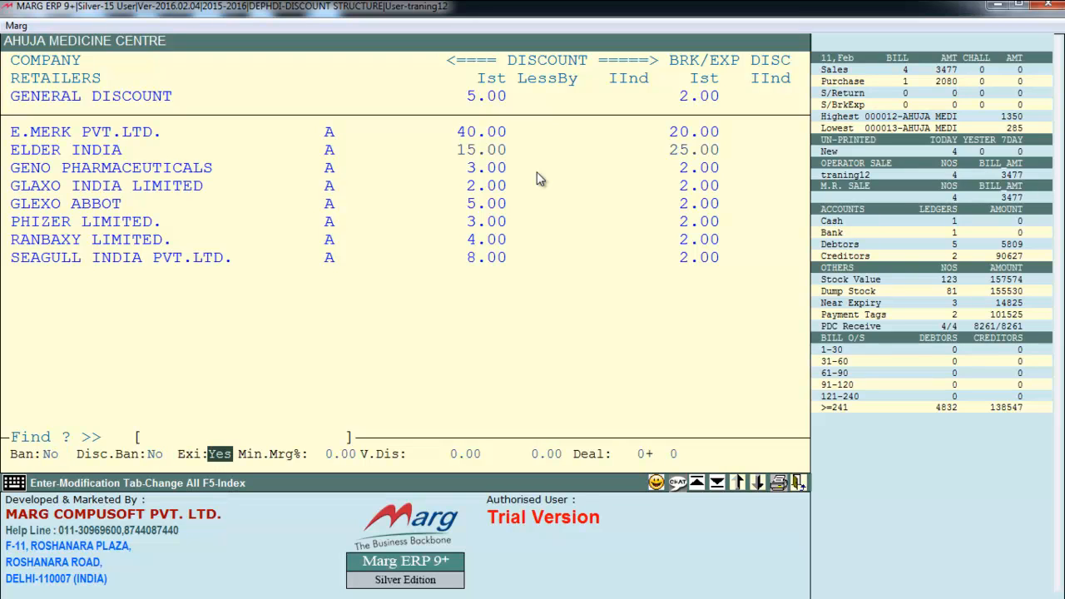
key("Return")
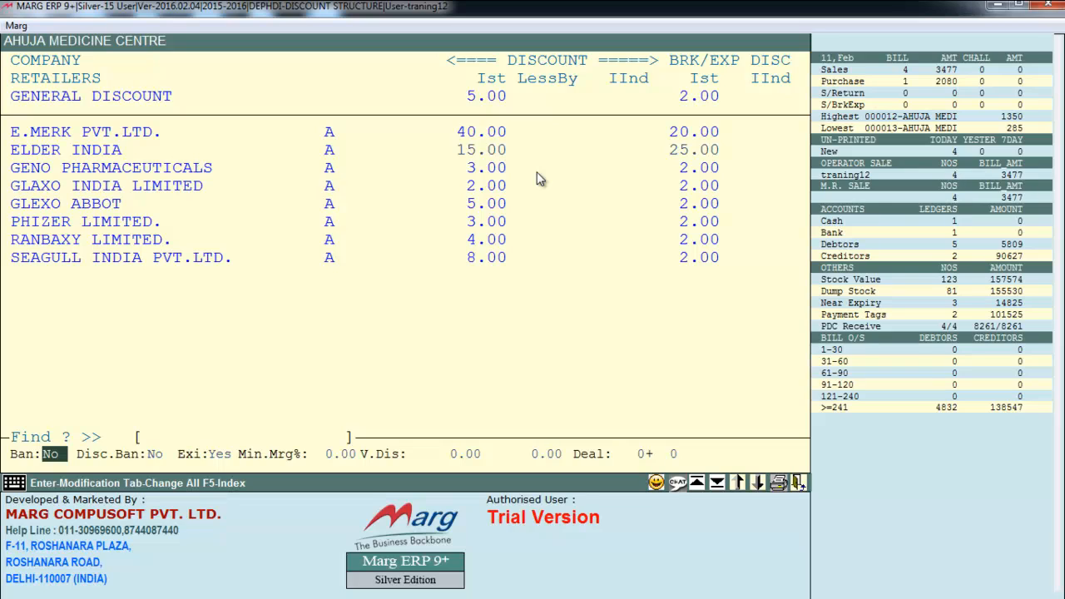
key("y")
key("n")
key("Return")
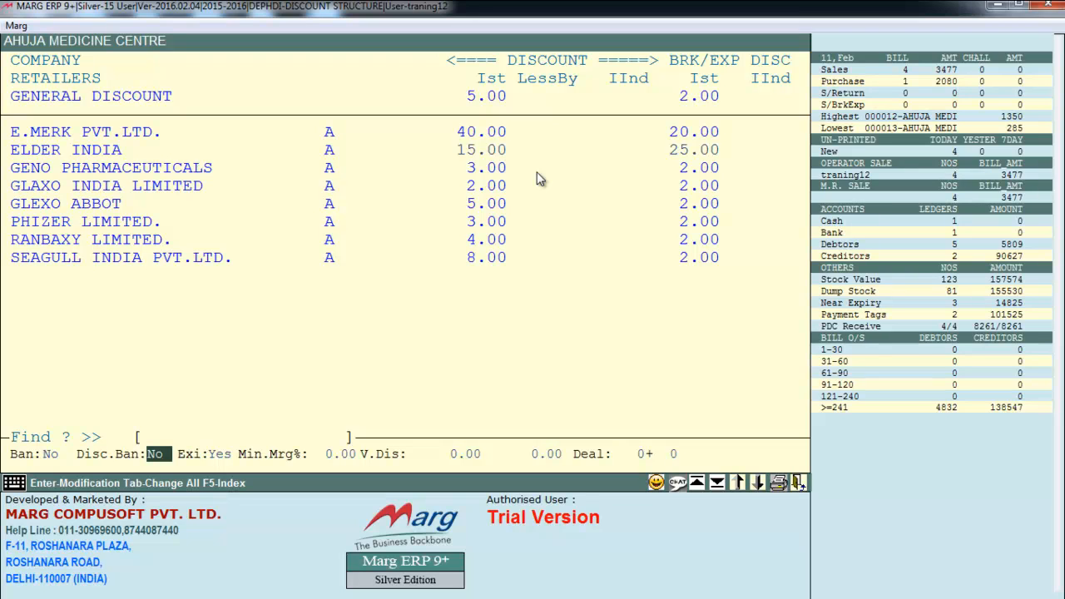
key("Return")
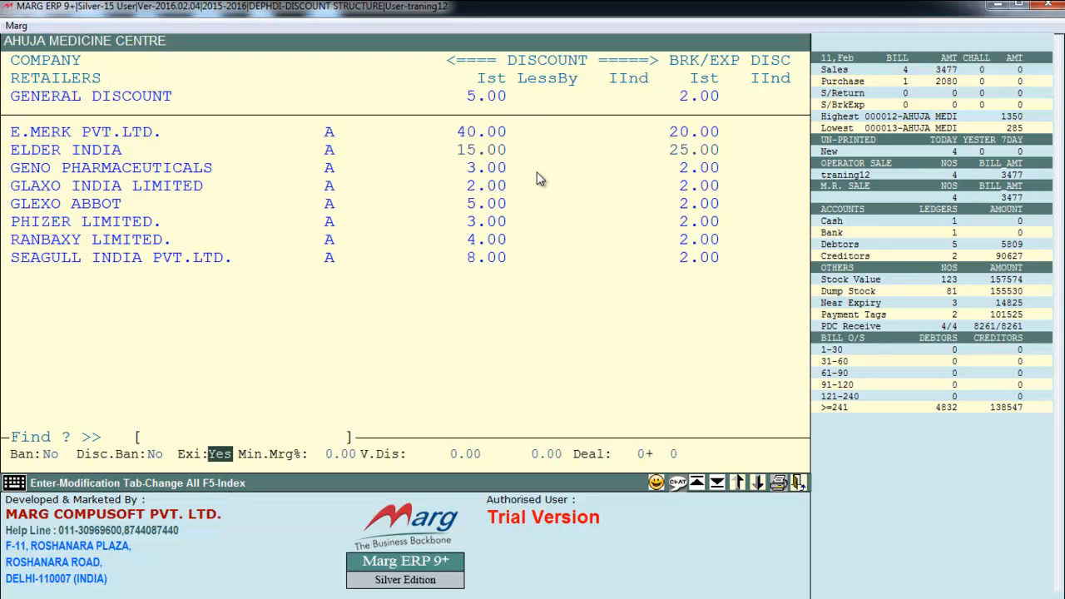
key("Return")
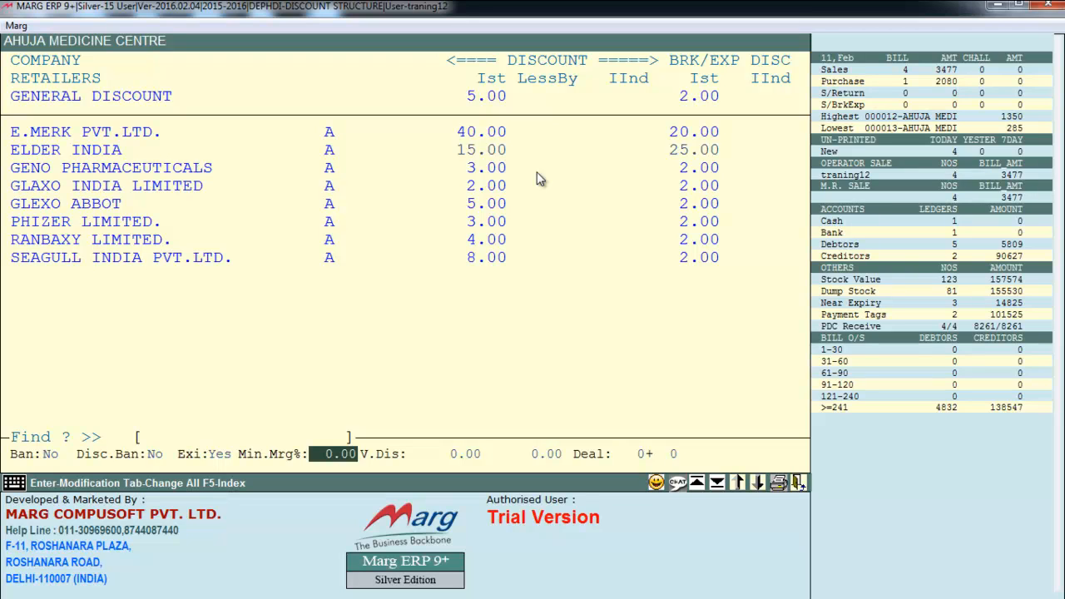
key("Return")
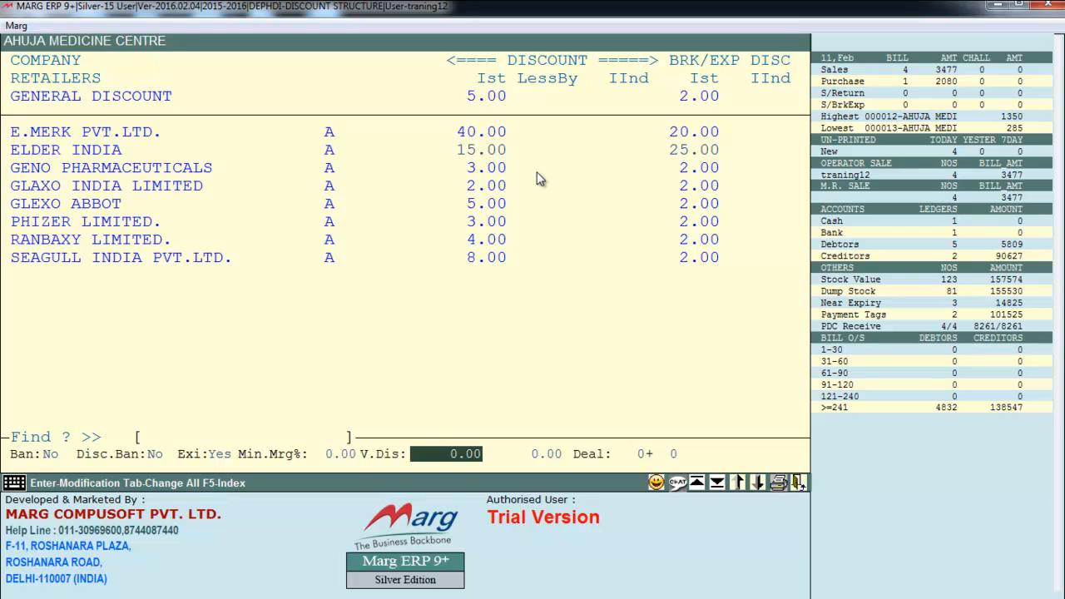
key("Return")
key("Return")
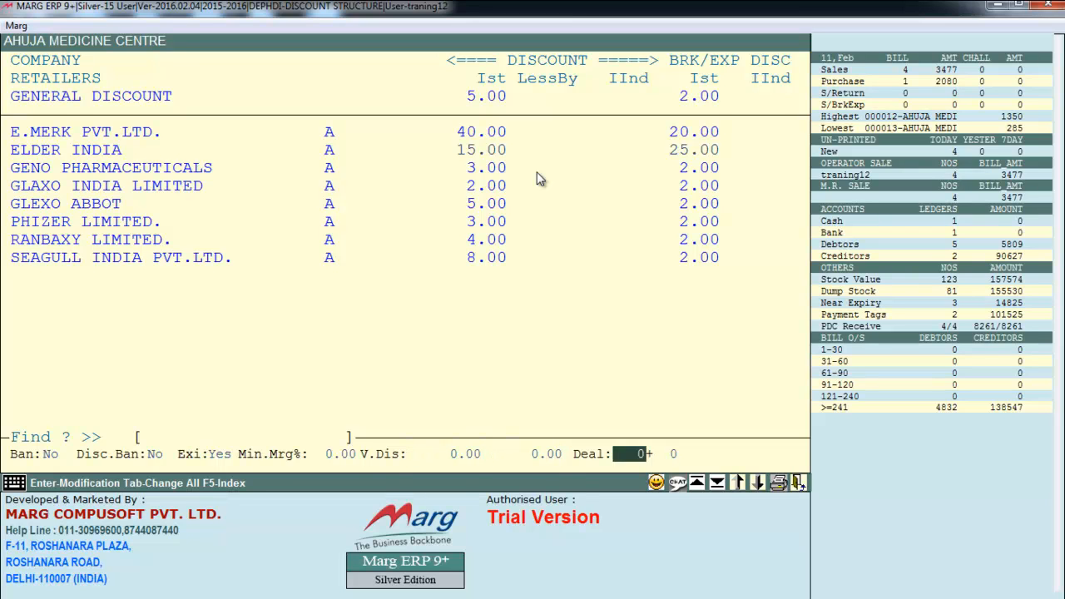
key("Return")
key("Return")
- Open the special rates of AHUJA MEDICINE CENTRE for all items
key("Down")
key("Down")
key("Down")
key("Down")
key("Down")
key("Down")
key("Down")
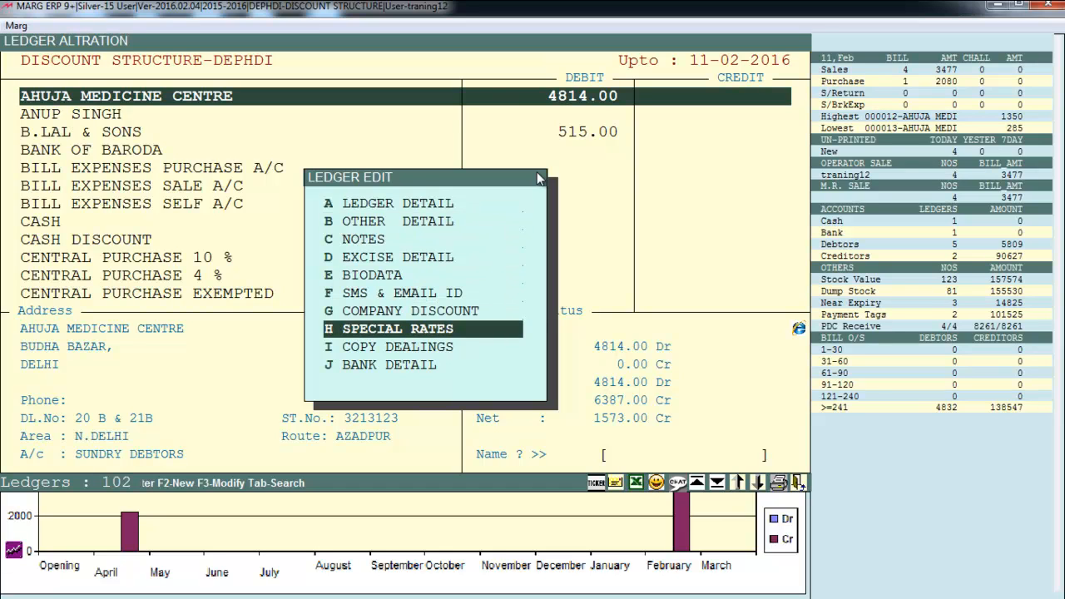
key("Return")
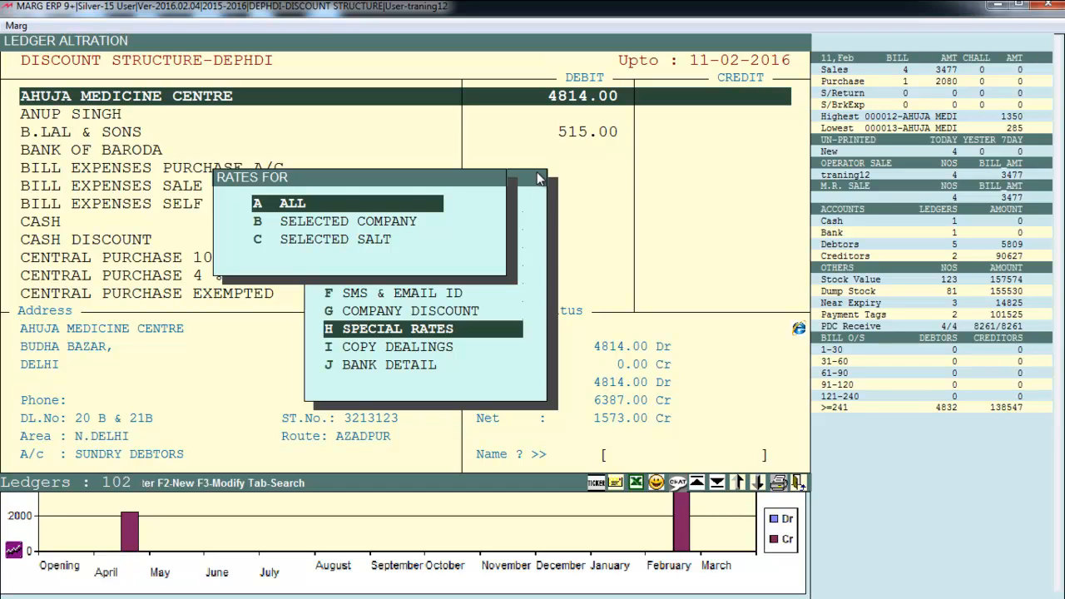
key("Down")
key("Down")
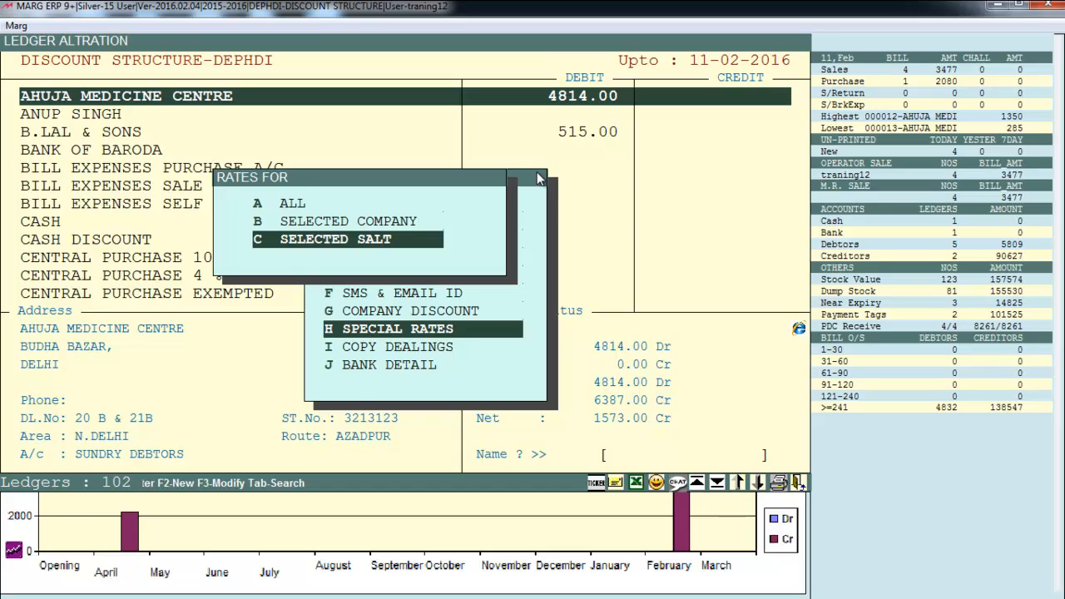
key("Down")
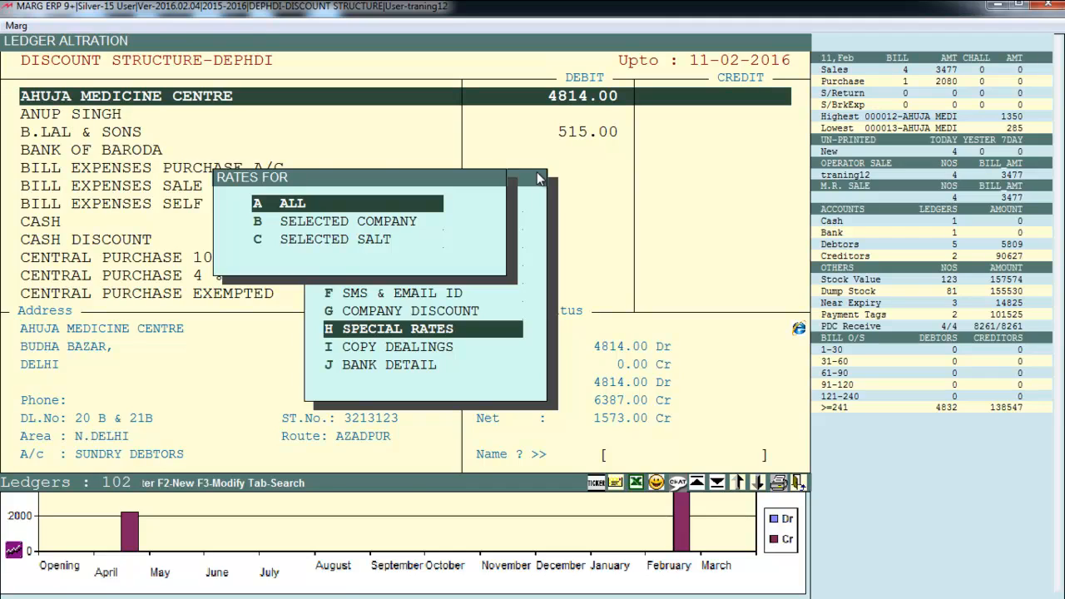
key("Return")
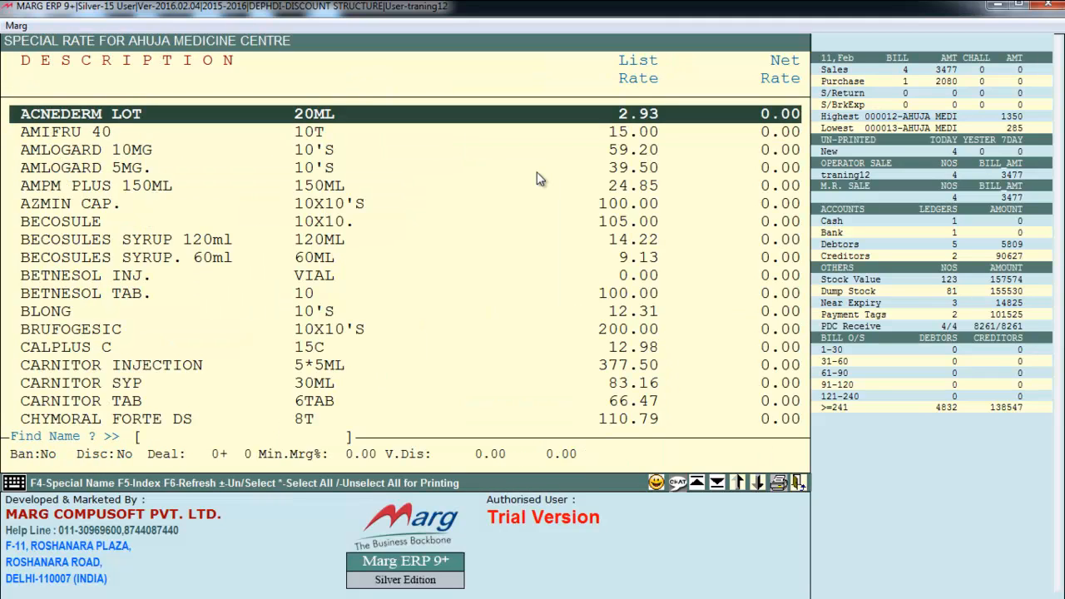
- Look through the first items of the special rate list with their list and net rates
key("Down")
key("Down")
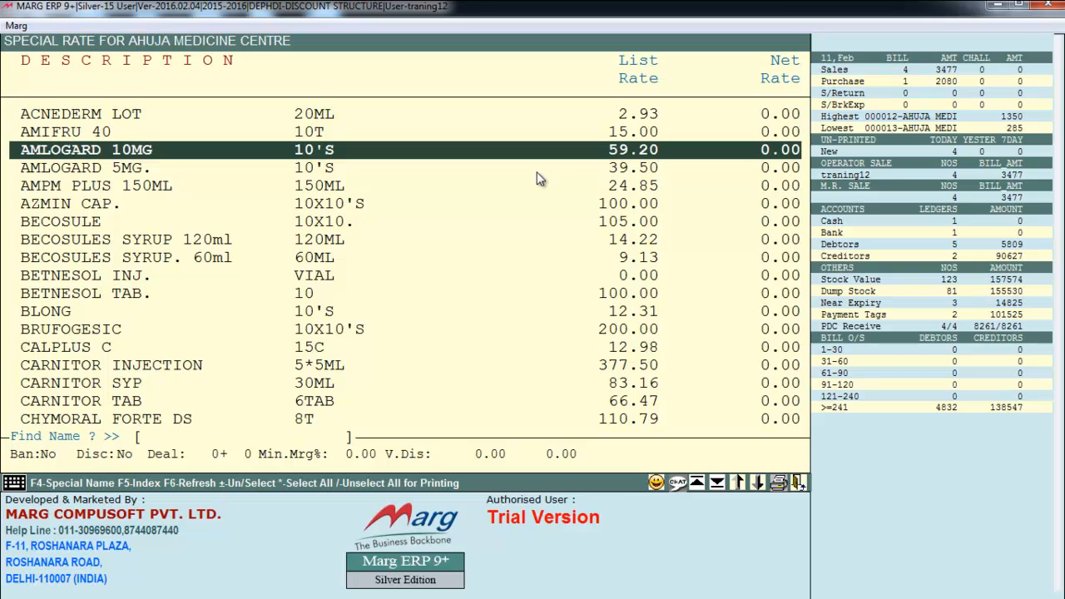
key("Down")
key("Down")
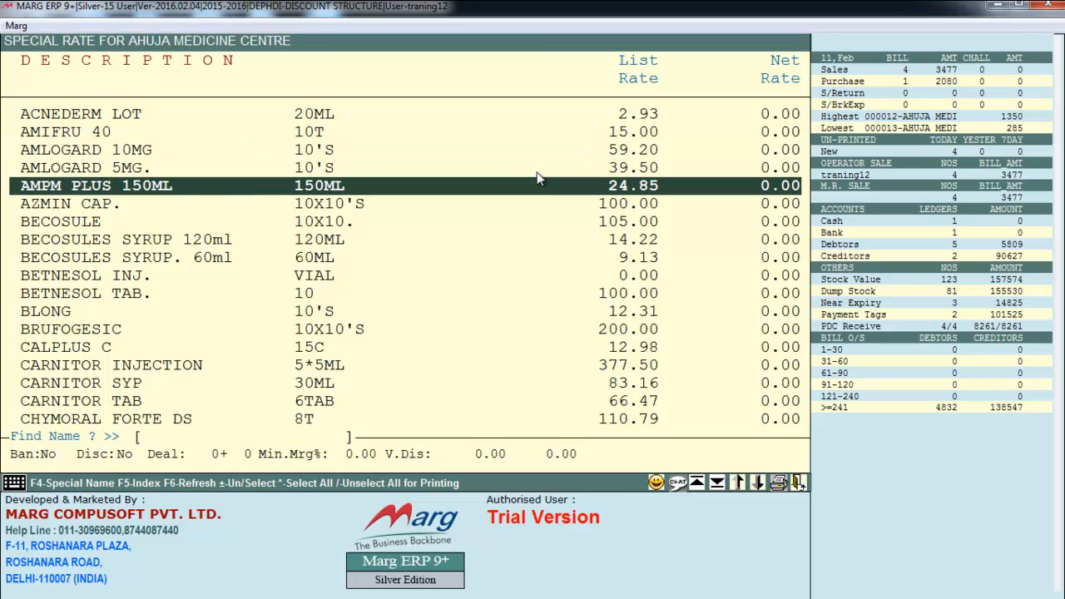
key("Down")
key("Down")
key("Up")
key("Up")
key("Up")
key("Up")
key("Up")
key("Up")
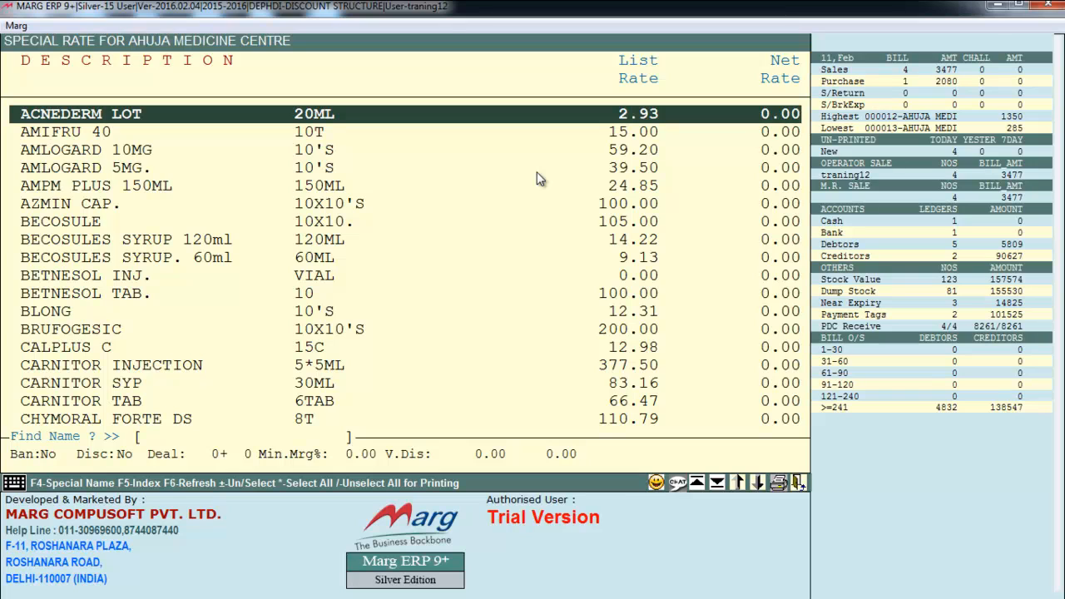
- Set the special net rate of ACNEDERM LOT 20ML to 200 and leave the special rates
key("Return")
type("2")
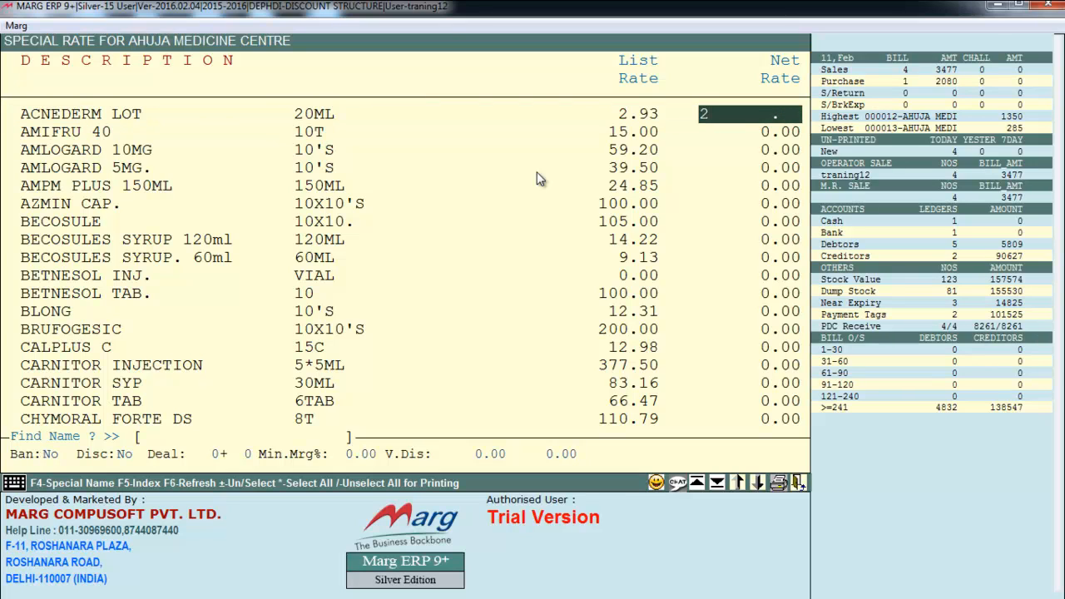
type("00")
key("Return")
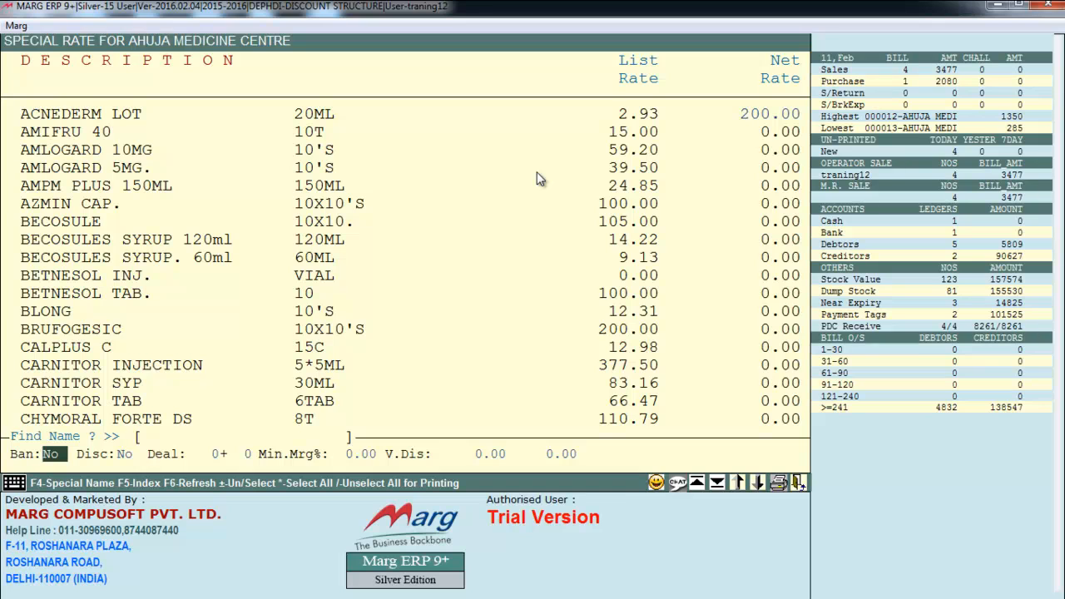
key("Escape")
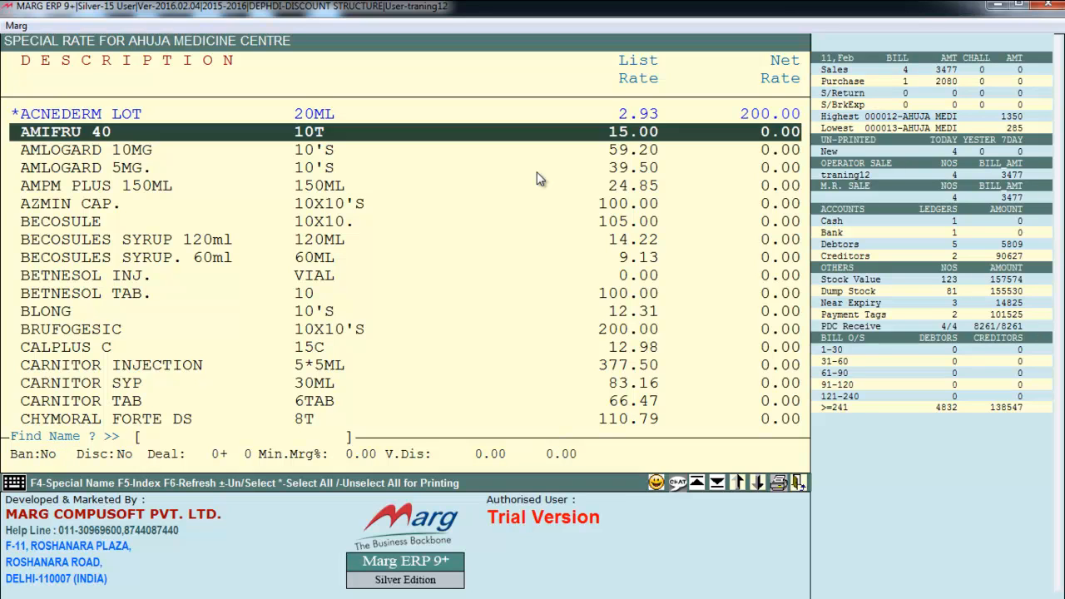
key("Escape")
- Copy the dealings from B.LAL & SONS to AHUJA MEDICINE CENTRE and confirm with Yes
key("Down")
key("Down")
key("Down")
key("Down")
key("Down")
key("Down")
key("Down")
key("Down")
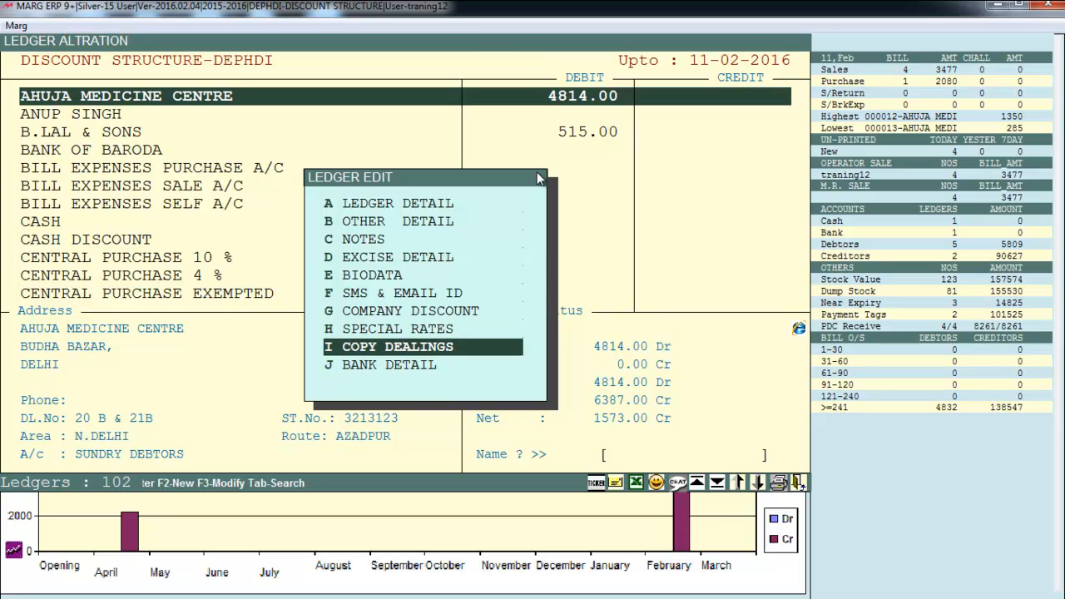
key("alt+Tab")
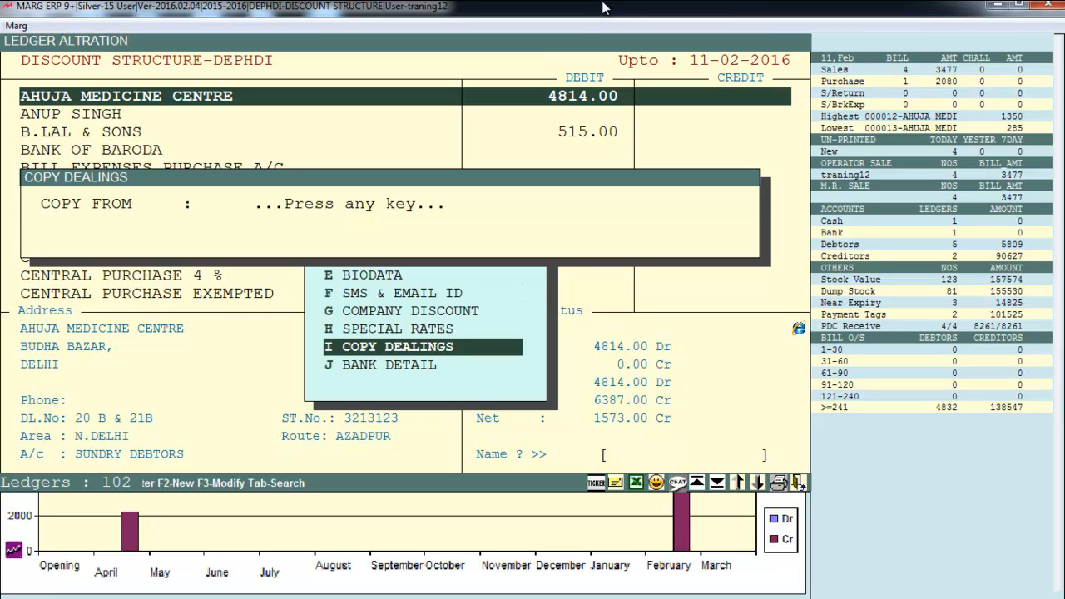
key("Return")
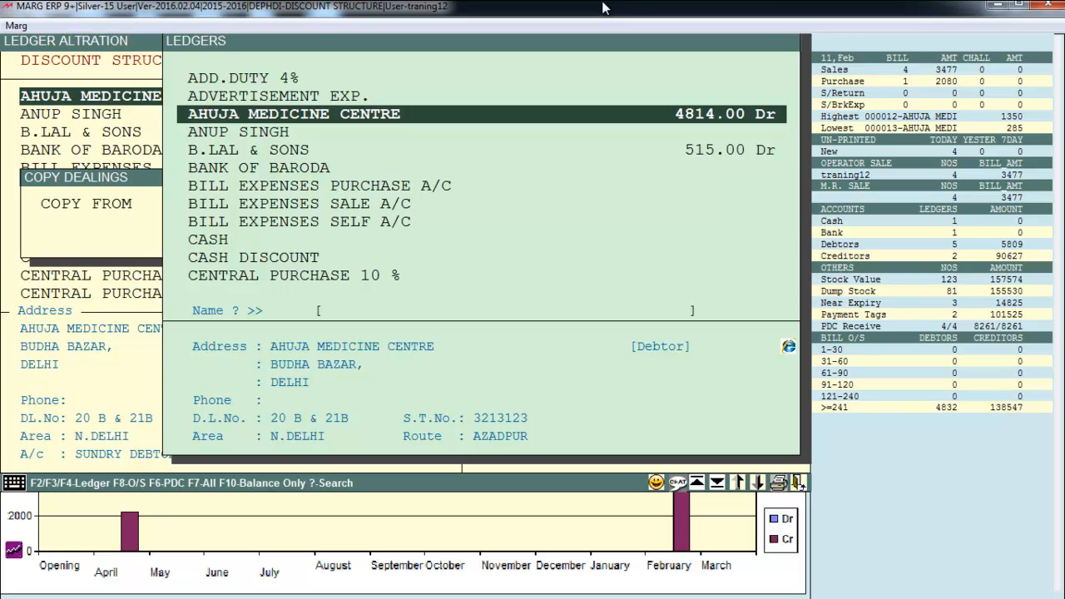
type("B")
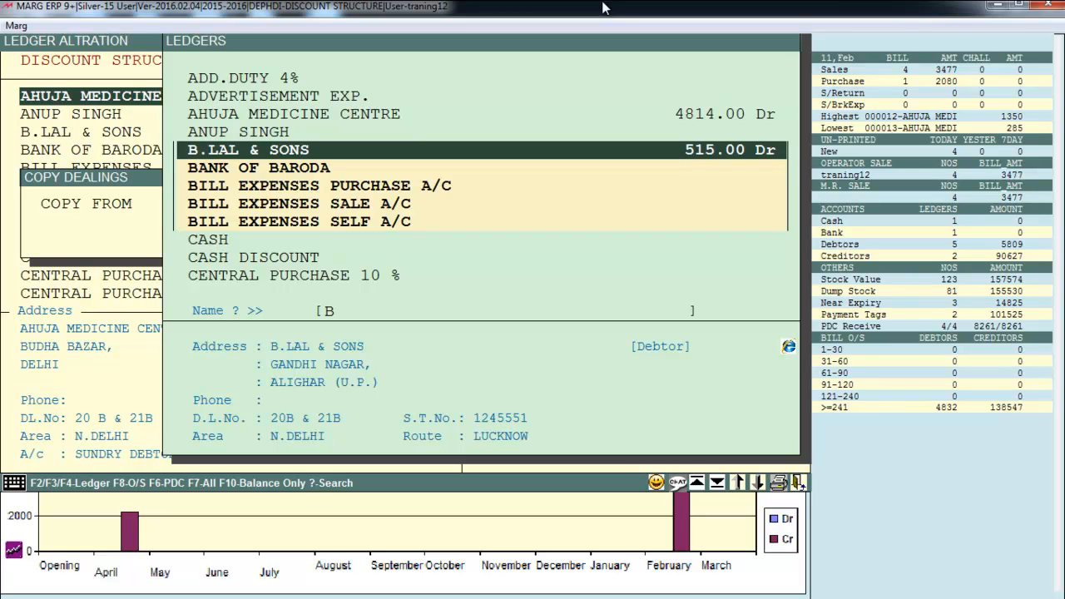
key("Return")
key("space")
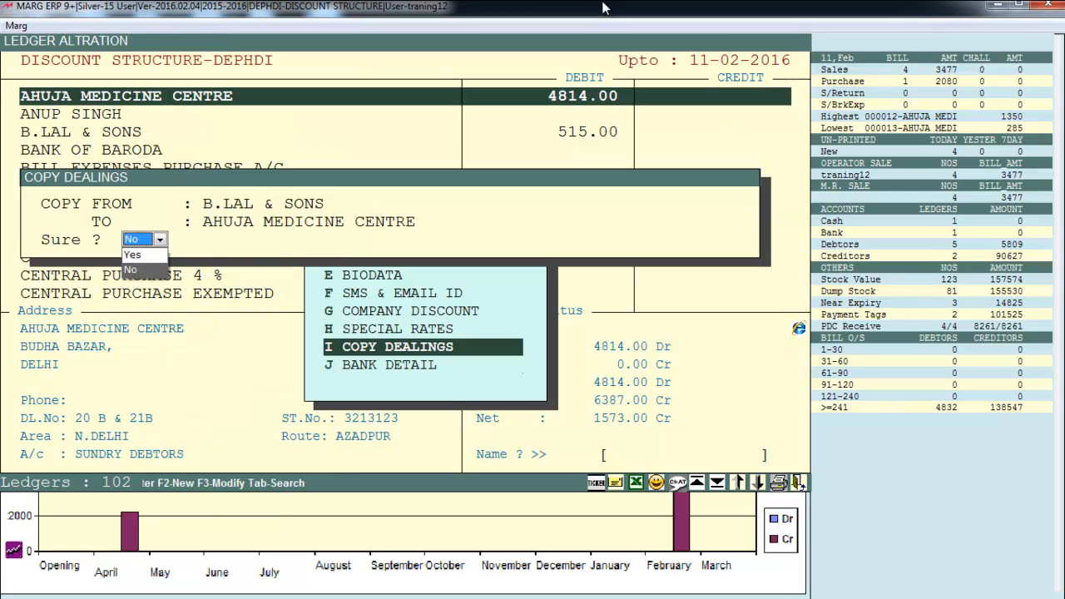
key("Up")
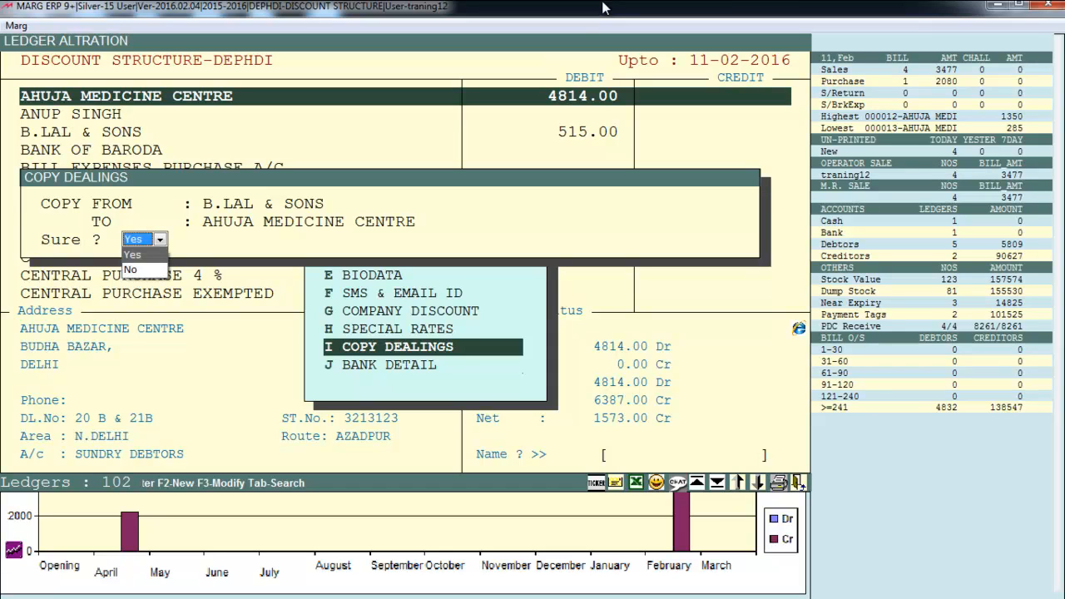
key("Return")
key("Return")
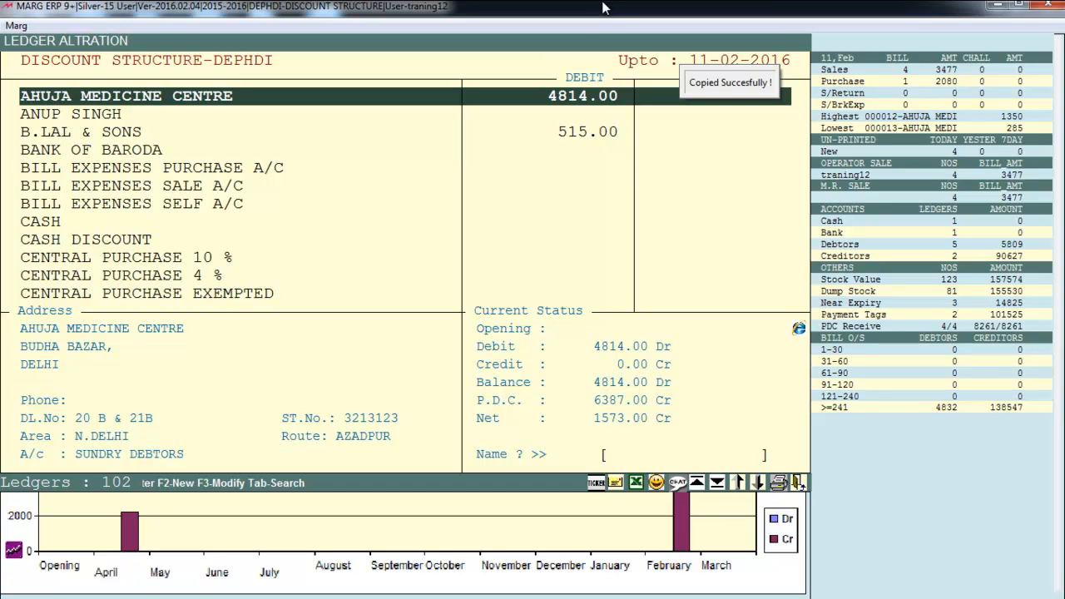
- View the bank detail form of AHUJA MEDICINE CENTRE without filling it in, and return to the ledger's edit options
key("Return")
key("Up")
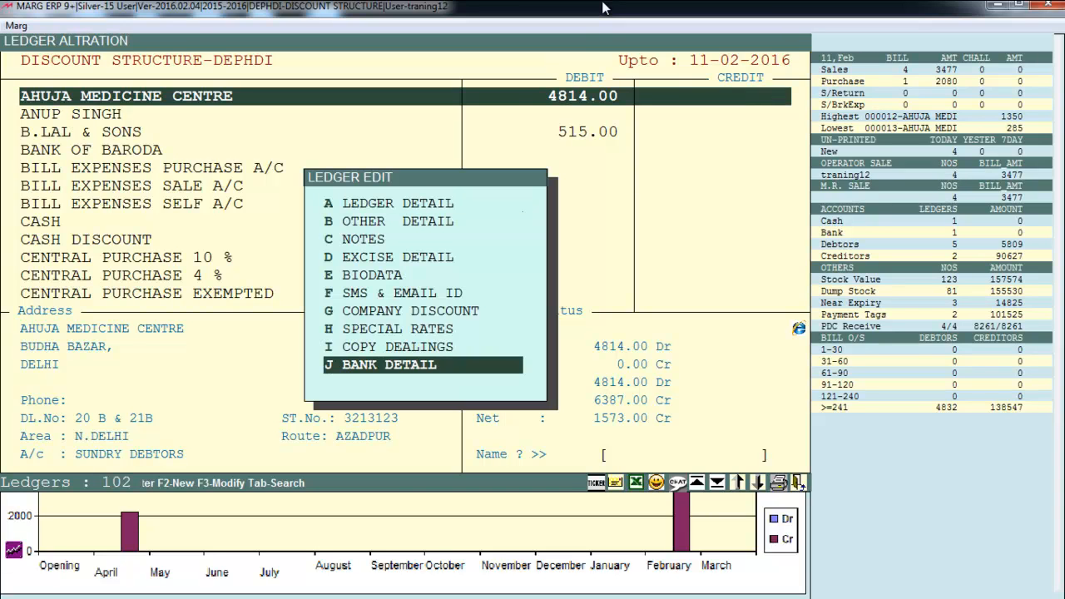
key("Return")
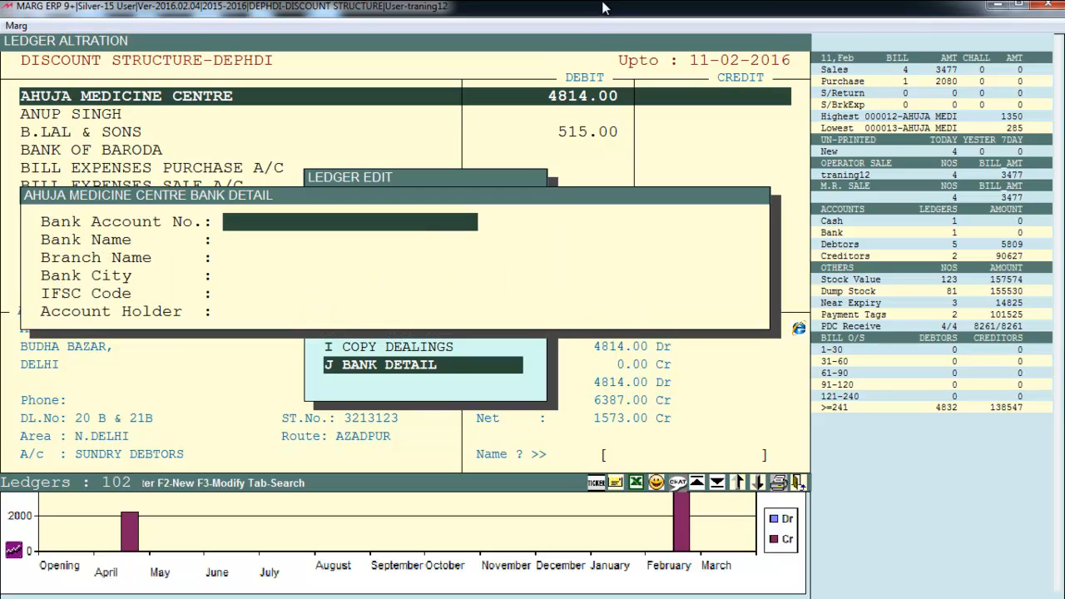
key("Page_Down")
key("Return")
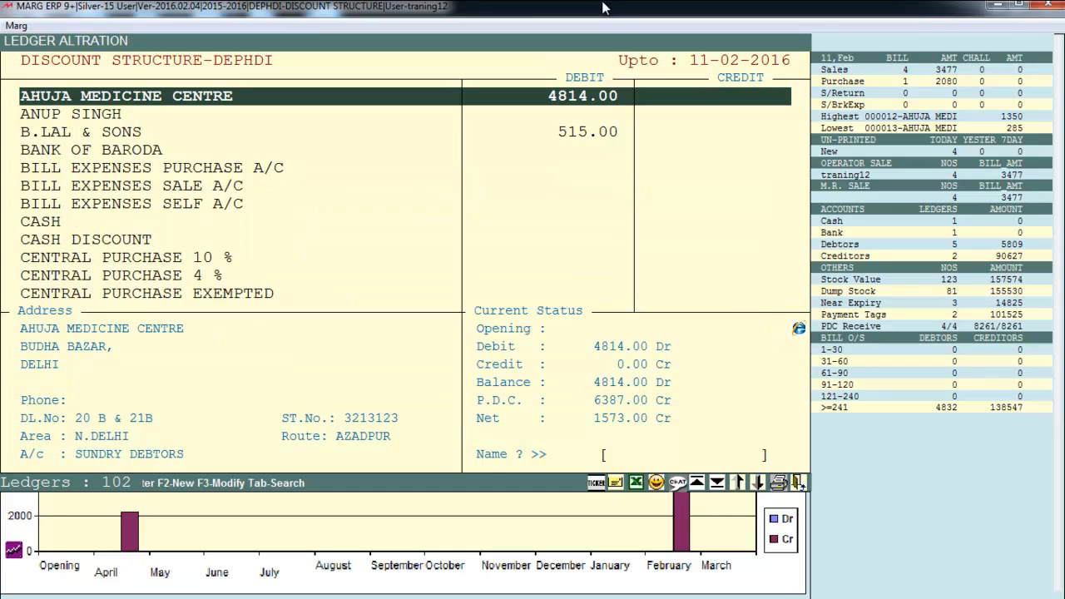
key("Return")
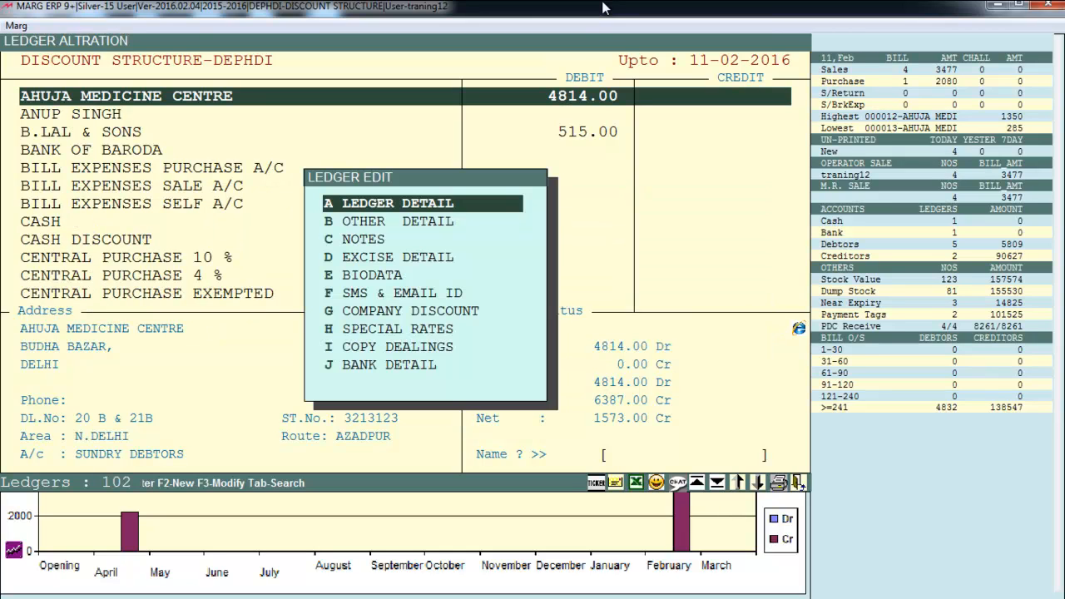